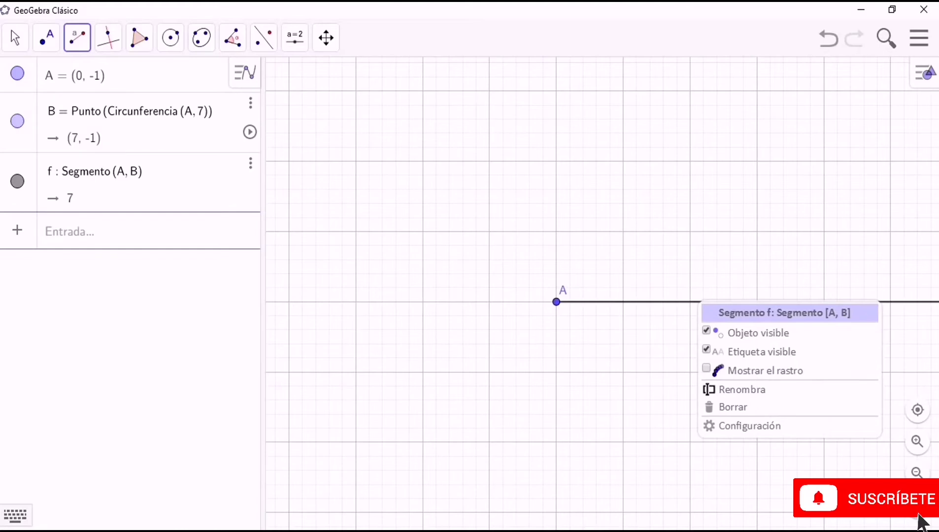
Step: In the settings of segment f (A–B), enable "Permitir intersección en prolongaciones"
{"action": "left_click", "coordinate": [749, 425]}
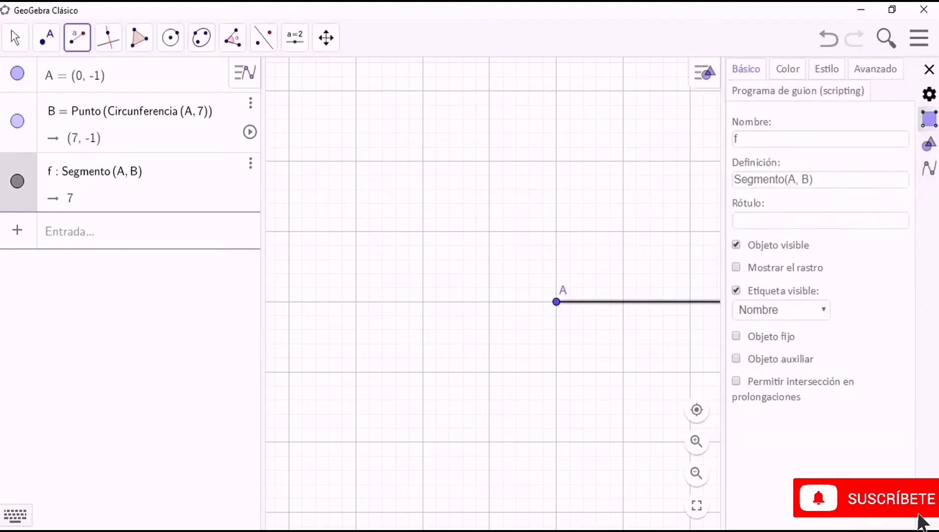
{"action": "left_click", "coordinate": [737, 381]}
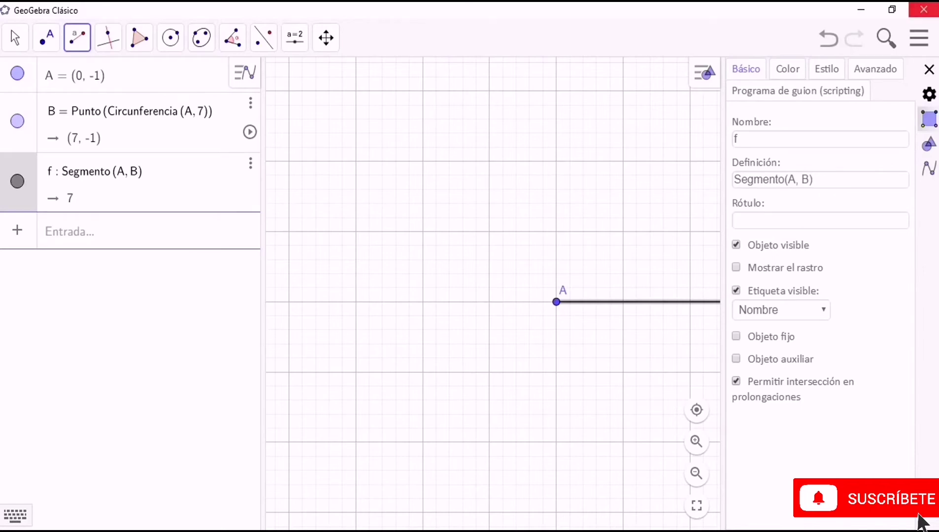
{"action": "key", "text": "Escape"}
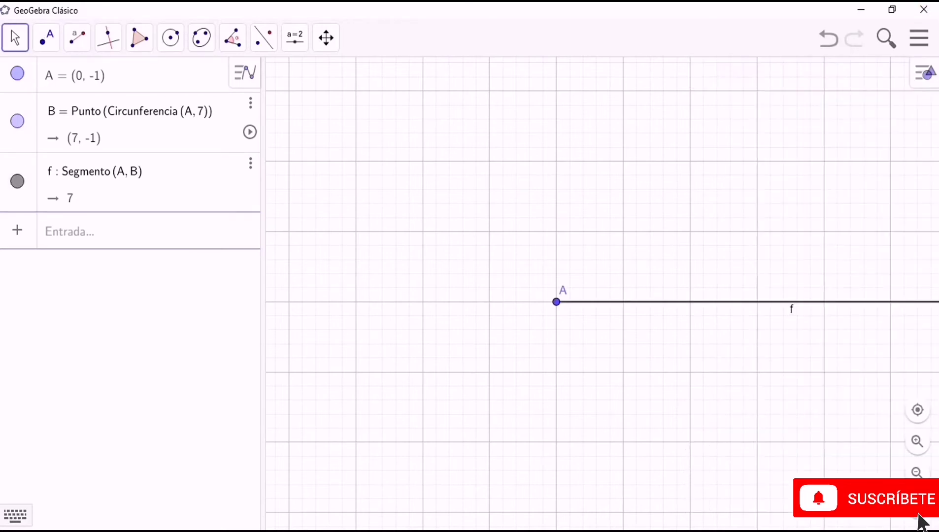
Step: Animate point B along its circle around A to swing segment AB to another direction
{"action": "left_click_drag", "start_coordinate": [641, 369], "coordinate": [489, 360]}
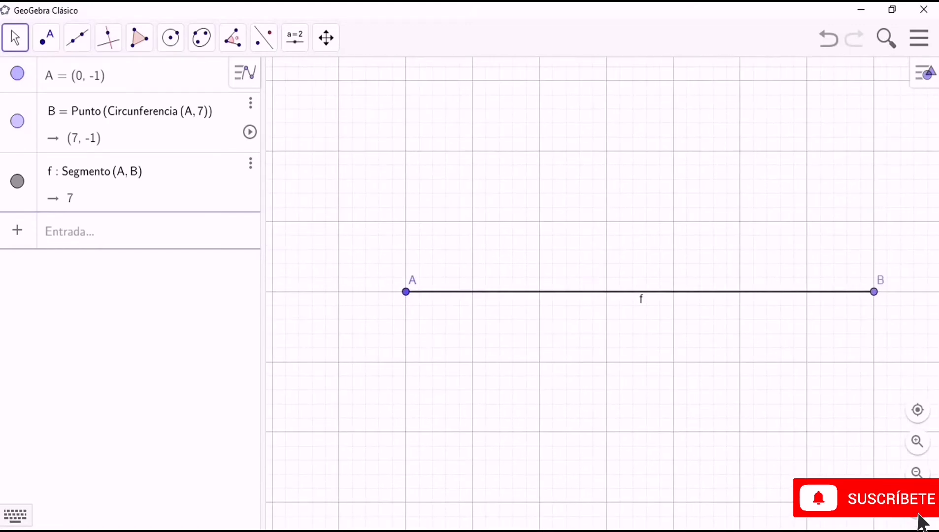
{"action": "left_click", "coordinate": [250, 131]}
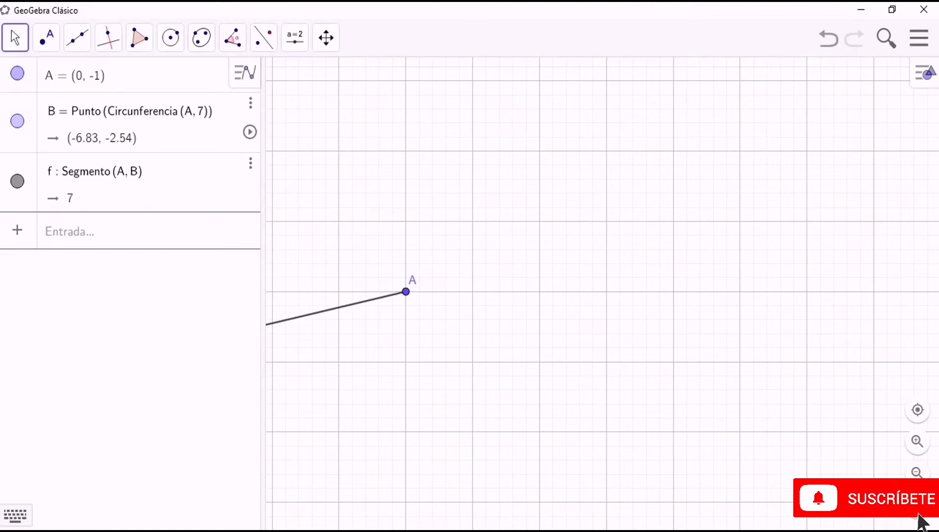
{"action": "left_click", "coordinate": [917, 472]}
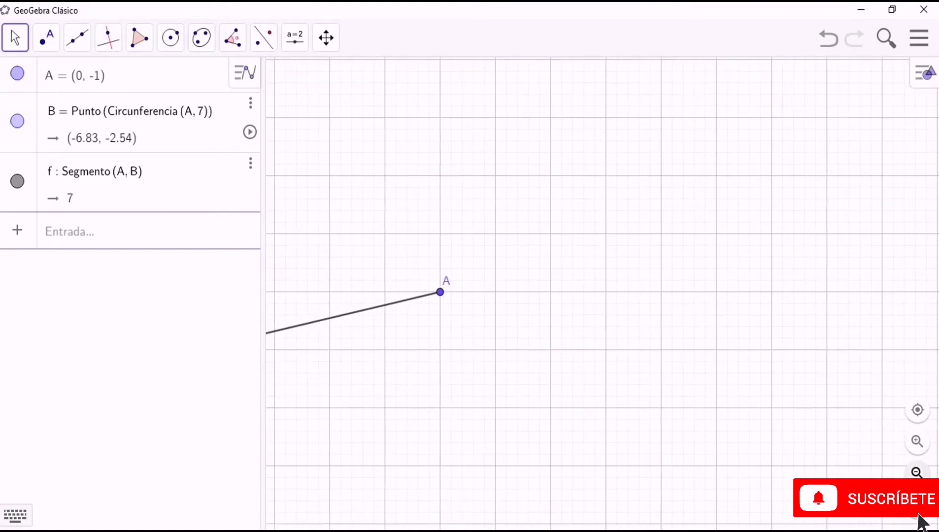
{"action": "left_click", "coordinate": [918, 474]}
{"action": "left_click", "coordinate": [917, 474]}
{"action": "left_click", "coordinate": [918, 474]}
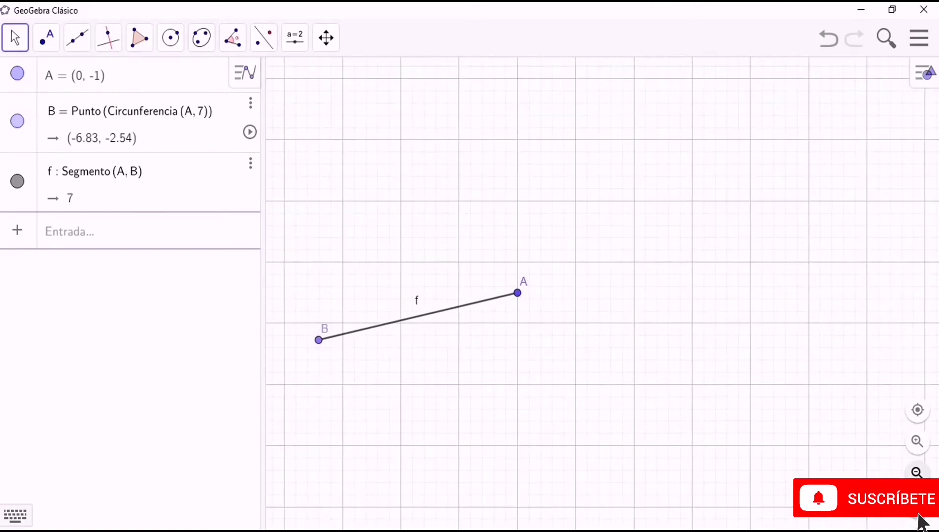
{"action": "left_click", "coordinate": [918, 442]}
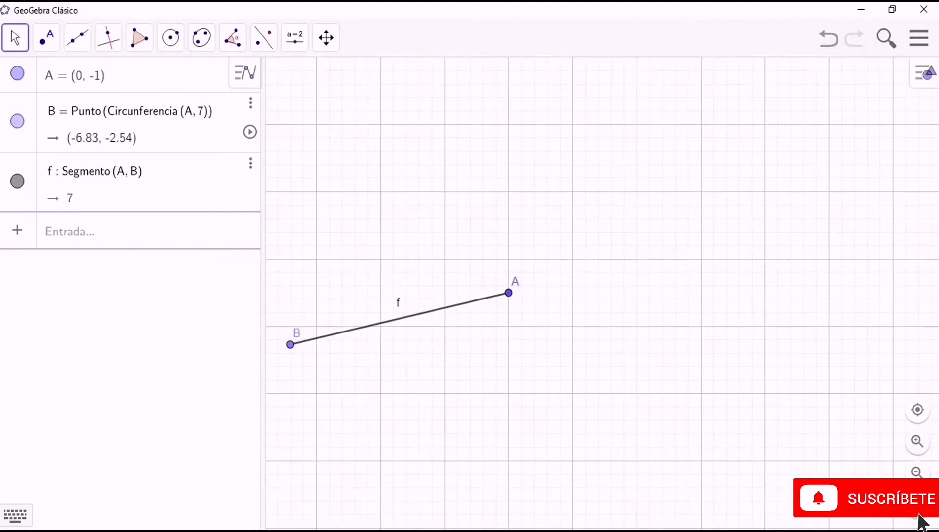
Step: Move point A to (4, 4) and swing point B to about (-0.95, -0.95) so that segment AB slants down from A
{"action": "left_click_drag", "start_coordinate": [509, 293], "coordinate": [643, 146]}
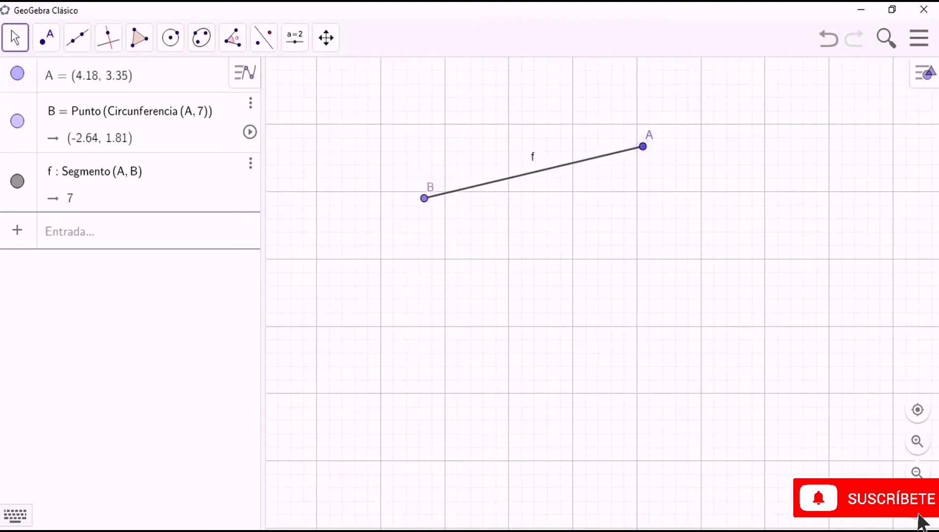
{"action": "left_click_drag", "start_coordinate": [424, 199], "coordinate": [434, 230]}
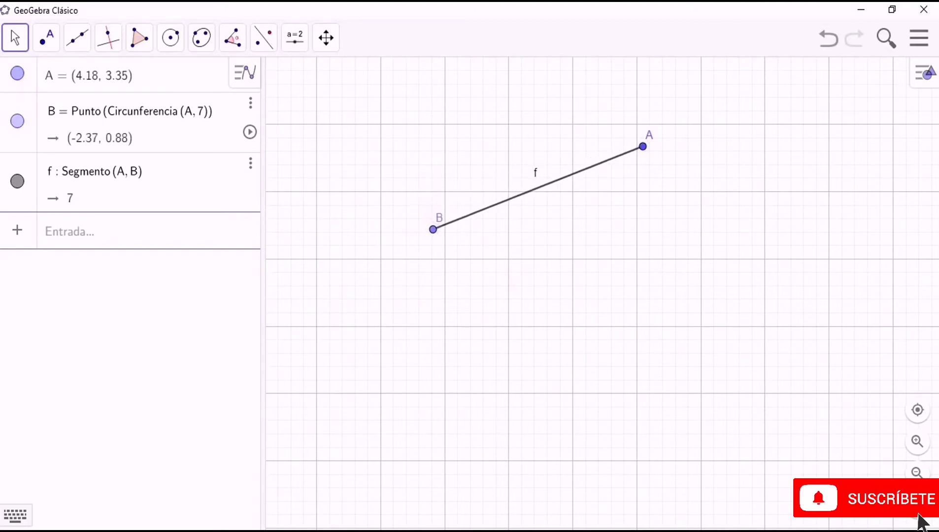
{"action": "left_click_drag", "start_coordinate": [643, 147], "coordinate": [637, 125]}
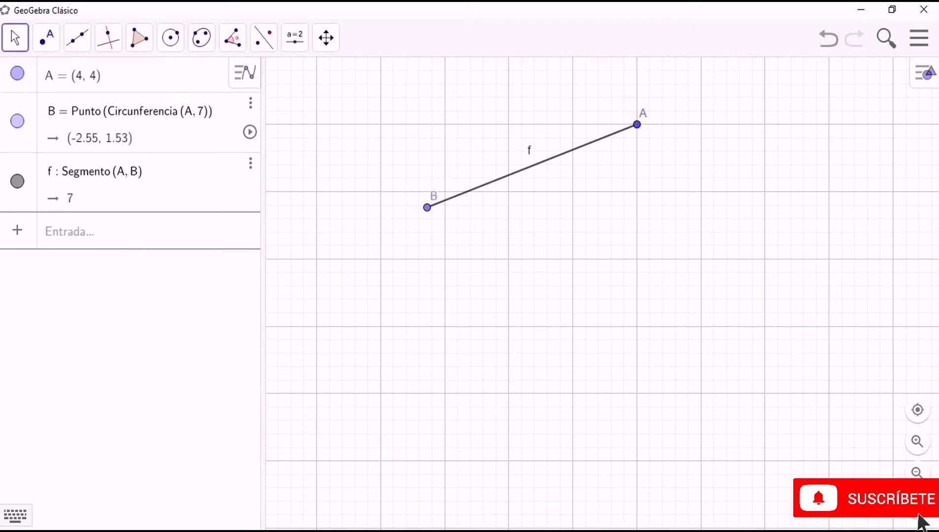
{"action": "left_click", "coordinate": [917, 473]}
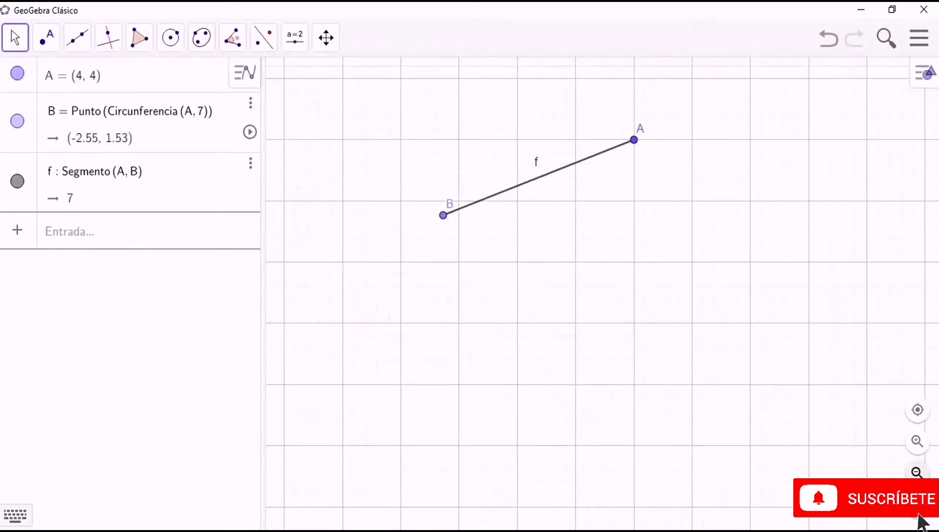
{"action": "left_click", "coordinate": [917, 441]}
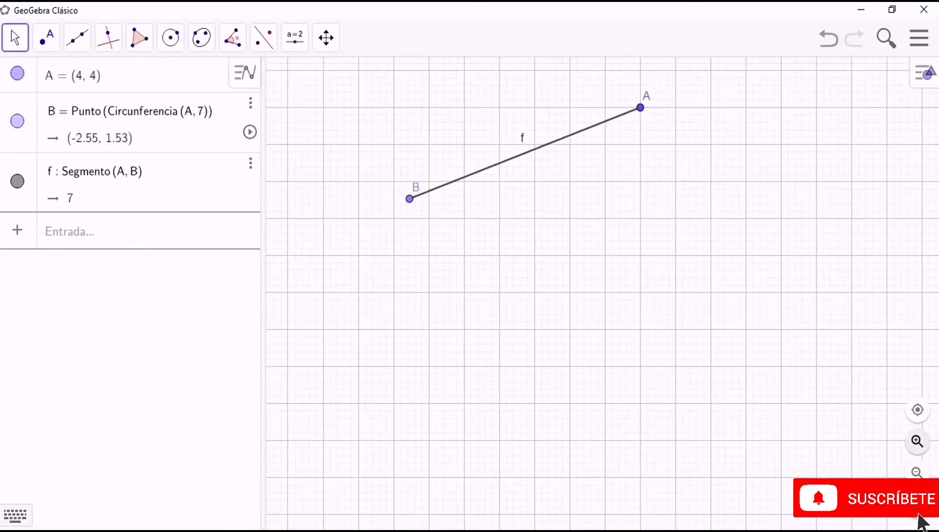
{"action": "left_click_drag", "start_coordinate": [409, 199], "coordinate": [466, 291]}
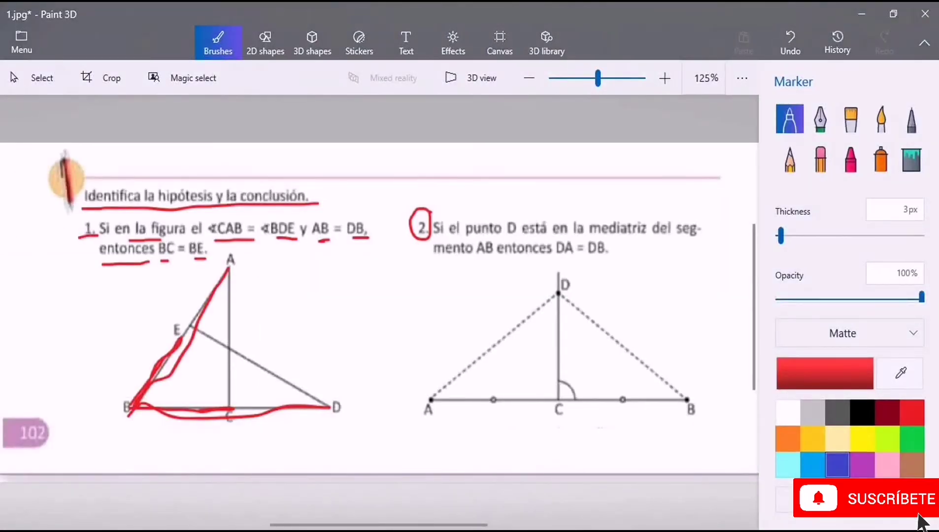
Step: Switch to Paint 3D and mark sides AB and BC of figure 1 with curved red marker strokes
{"action": "mouse_move", "coordinate": [227, 268]}
{"action": "left_mouse_down"}
{"action": "mouse_move", "coordinate": [206, 272]}
{"action": "mouse_move", "coordinate": [117, 398]}
{"action": "left_mouse_up"}
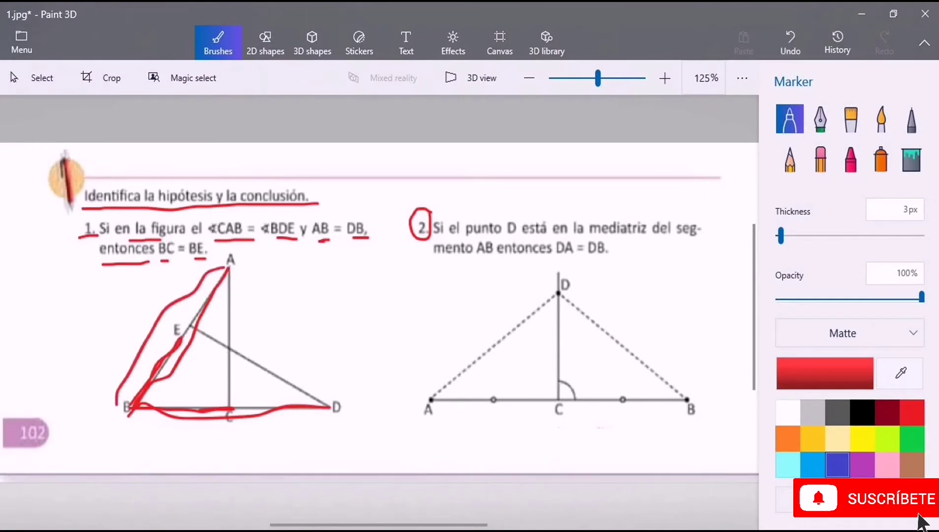
{"action": "mouse_move", "coordinate": [130, 410]}
{"action": "left_mouse_down"}
{"action": "mouse_move", "coordinate": [157, 449]}
{"action": "mouse_move", "coordinate": [224, 413]}
{"action": "left_mouse_up"}
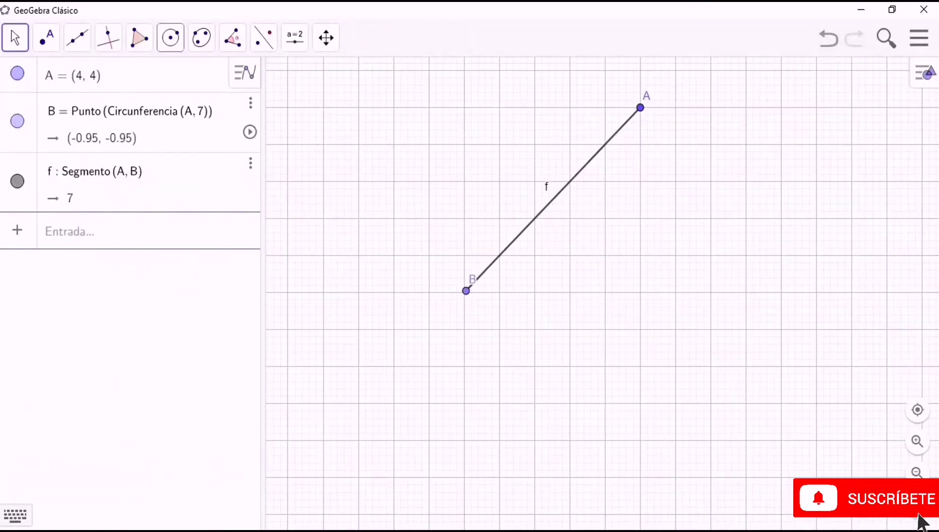
Step: Back in GeoGebra, draw a segment from A straight down to a new point C at (4, -1)
{"action": "left_click", "coordinate": [77, 37]}
{"action": "left_click", "coordinate": [114, 112]}
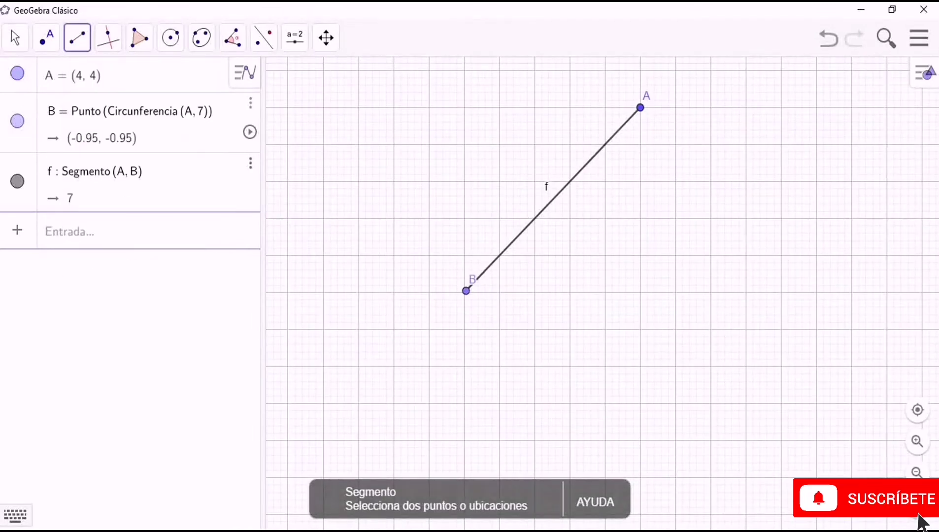
{"action": "left_click", "coordinate": [640, 107]}
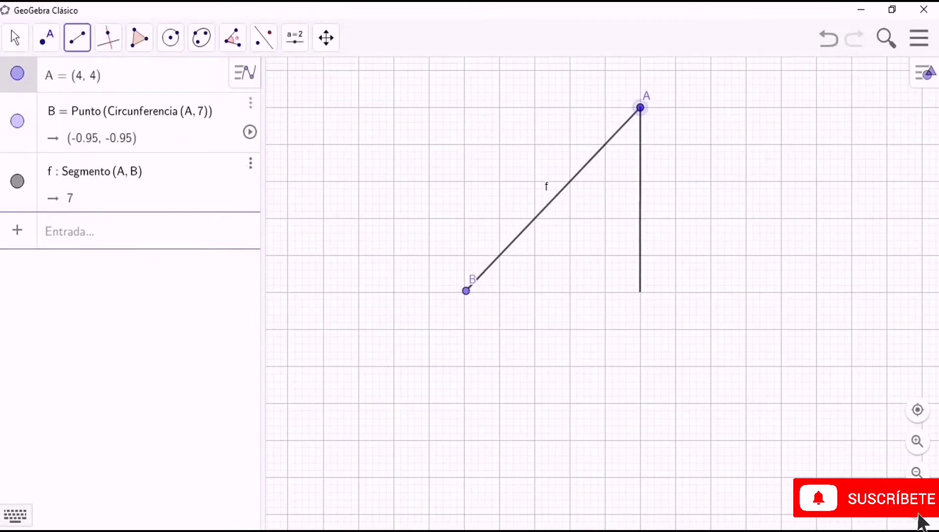
{"action": "left_click", "coordinate": [640, 292]}
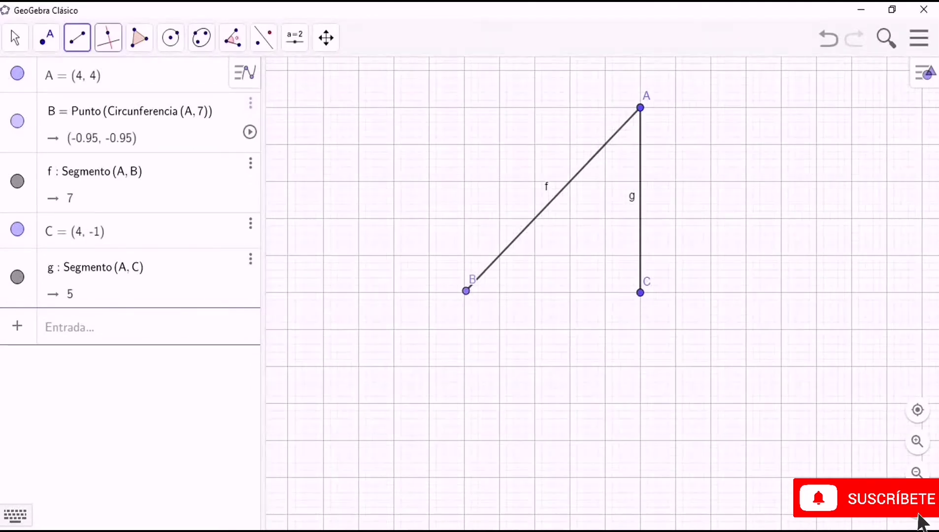
Step: Create a segment of given length 7 starting at point B and running through C
{"action": "left_click", "coordinate": [77, 37]}
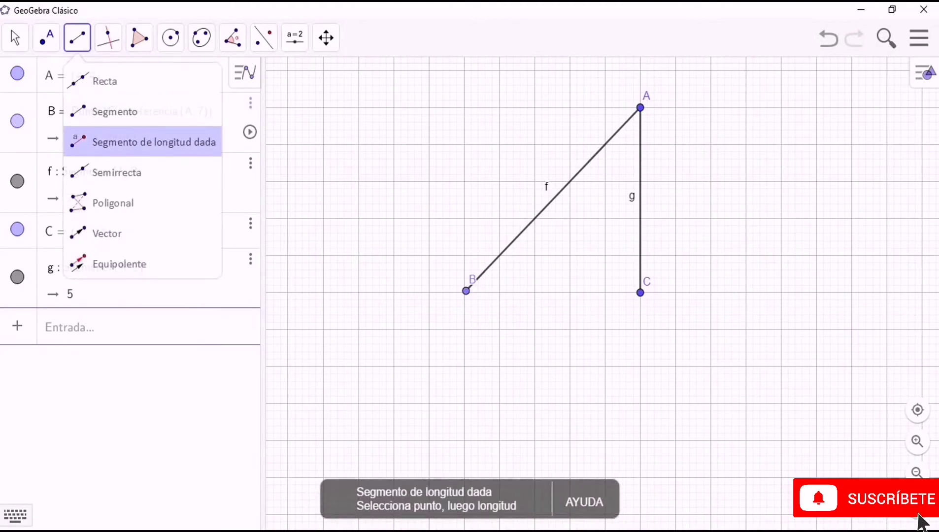
{"action": "left_click", "coordinate": [143, 142]}
{"action": "left_click", "coordinate": [640, 293]}
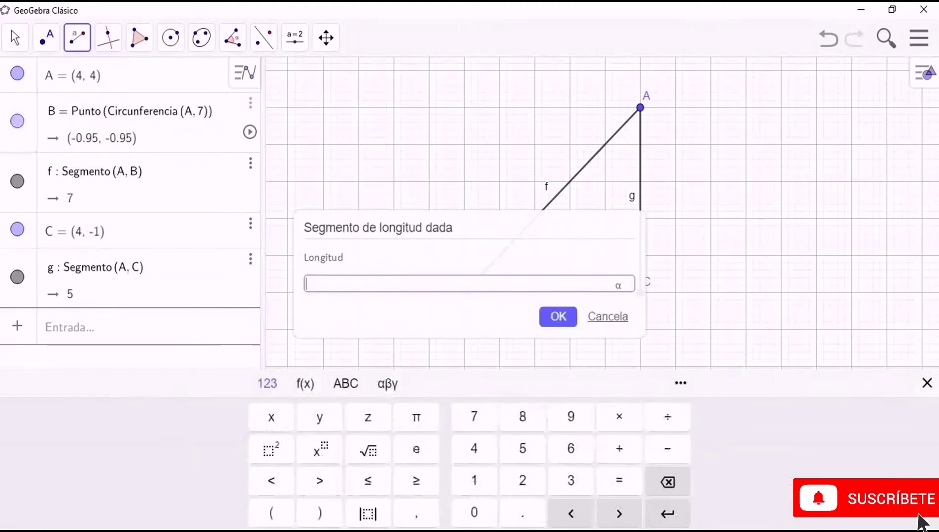
{"action": "type", "text": "7"}
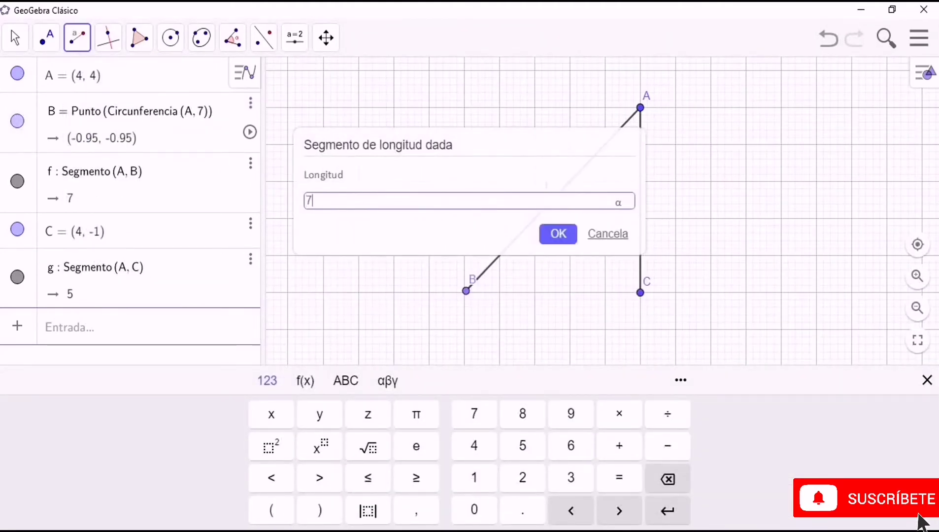
{"action": "key", "text": "Return"}
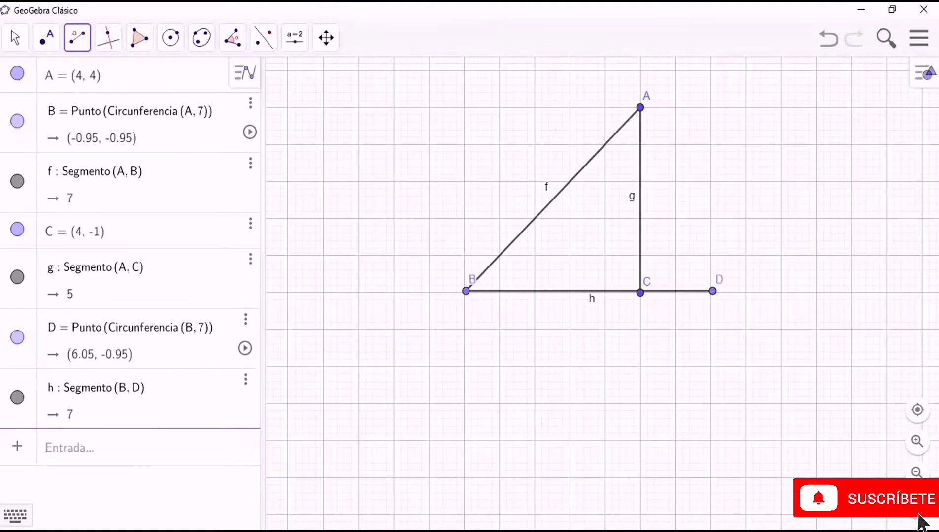
Step: In the settings of segment h (B–D), enable "Permitir intersección en prolongaciones"
{"action": "right_click", "coordinate": [575, 291]}
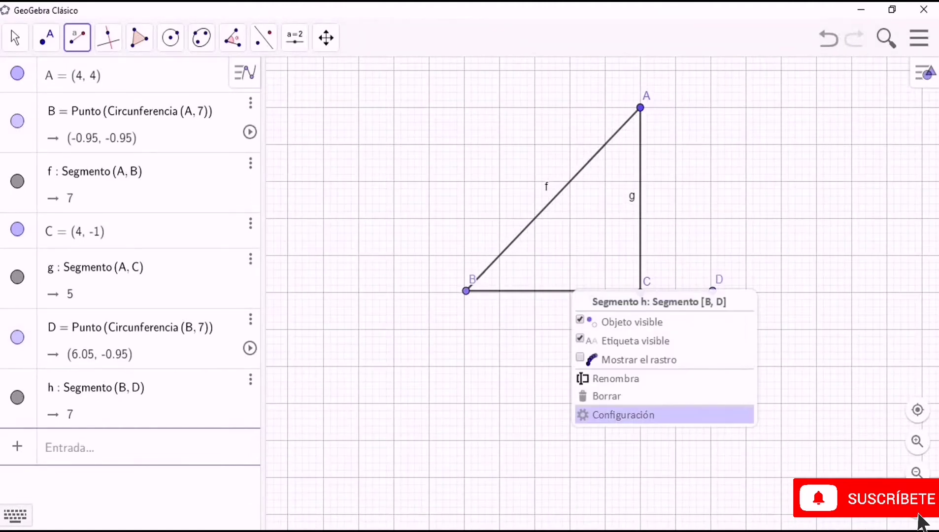
{"action": "left_click", "coordinate": [624, 415]}
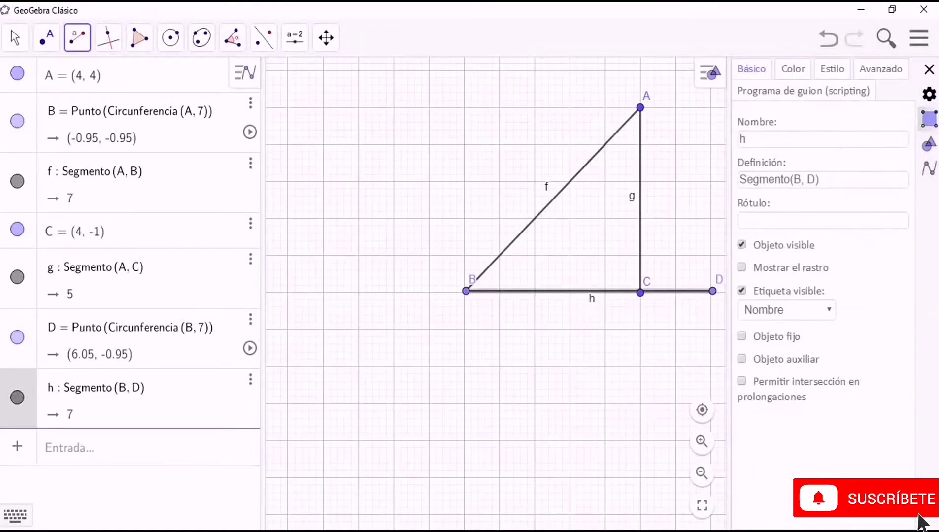
{"action": "left_click", "coordinate": [742, 381]}
{"action": "key", "text": "Escape"}
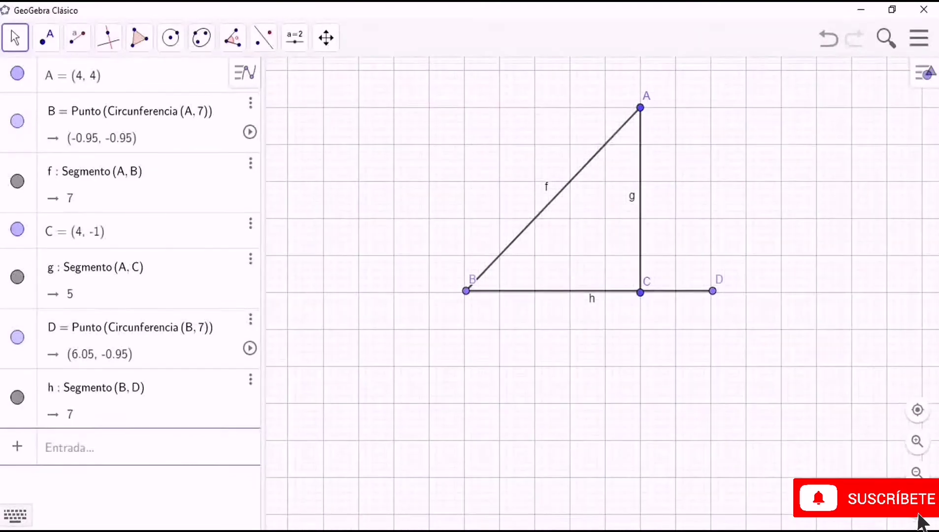
Step: Shift point D slightly down to about (6.05, -1) to line it up with point C
{"action": "left_click_drag", "start_coordinate": [712, 290], "coordinate": [713, 293]}
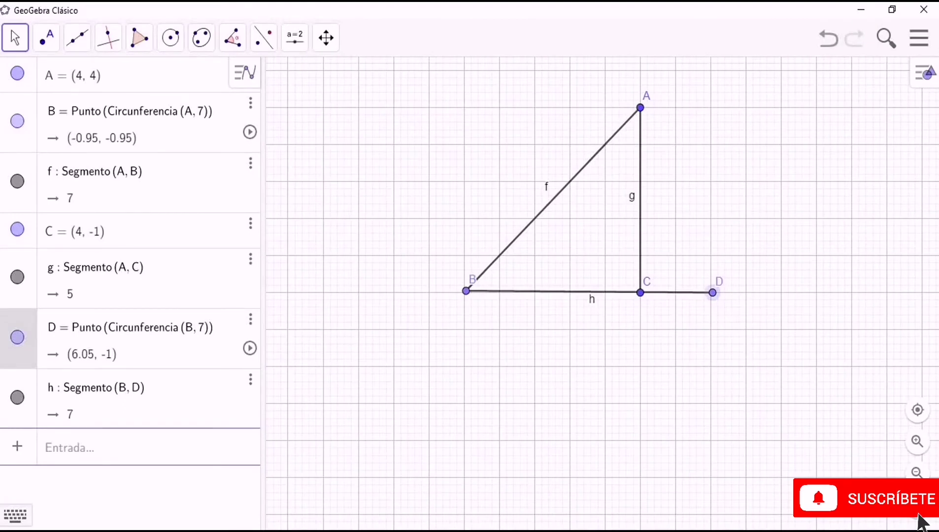
{"action": "left_click", "coordinate": [466, 291]}
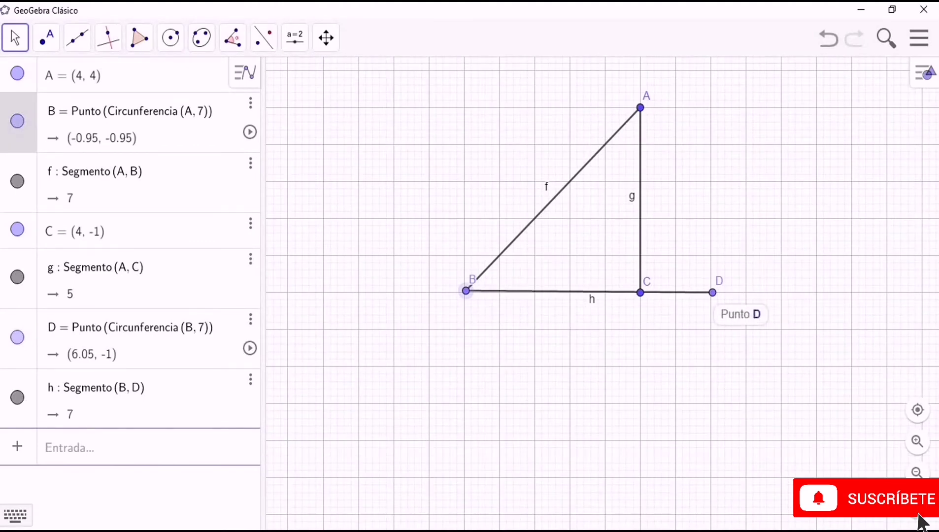
{"action": "left_click", "coordinate": [713, 292]}
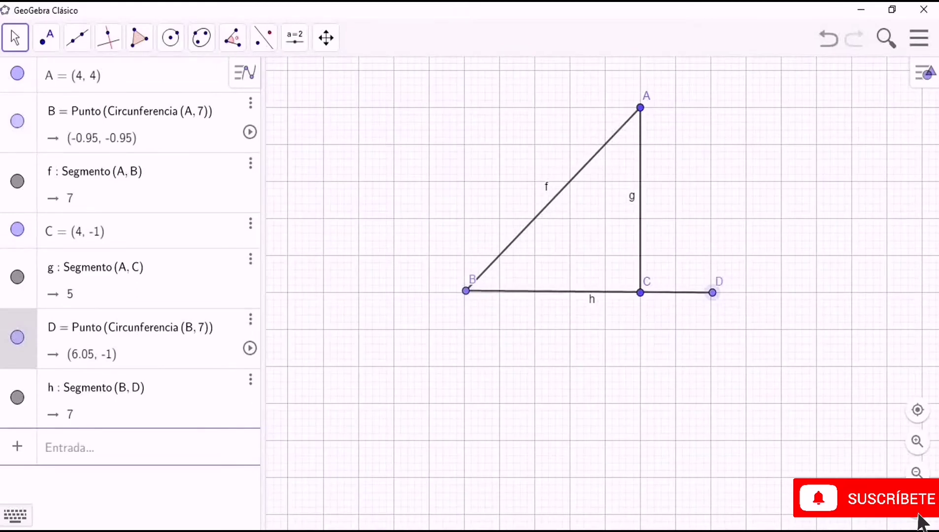
{"action": "left_click_drag", "start_coordinate": [712, 292], "coordinate": [713, 293]}
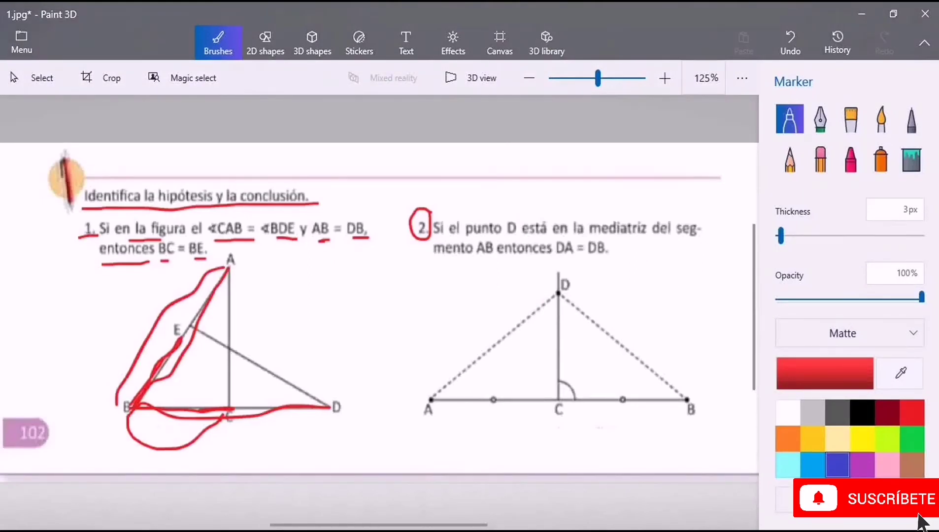
Step: Trace DE on figure 1 in Paint 3D, and in GeoGebra draw a segment from D to a new point E on AB at about (2.32, 2.32)
{"action": "mouse_move", "coordinate": [330, 407]}
{"action": "left_mouse_down"}
{"action": "mouse_move", "coordinate": [214, 340]}
{"action": "mouse_move", "coordinate": [195, 339]}
{"action": "left_mouse_up"}
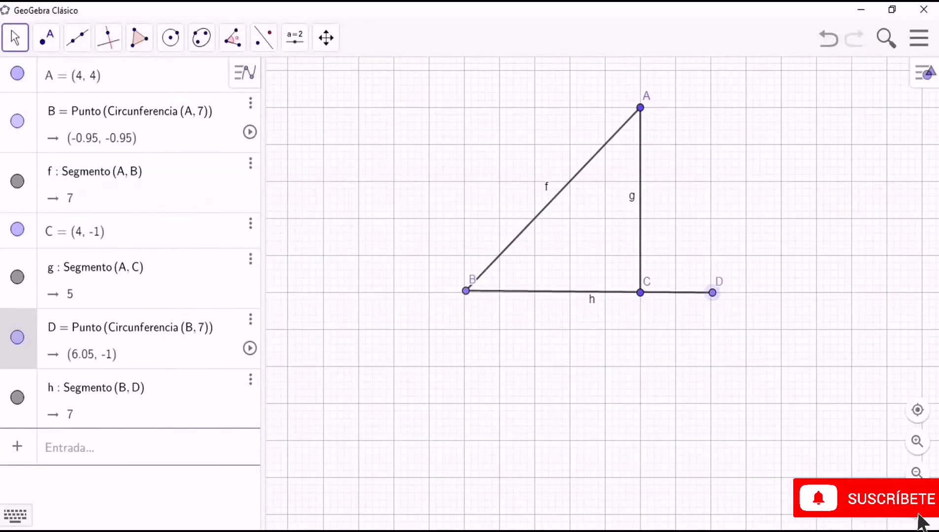
{"action": "left_click", "coordinate": [78, 38]}
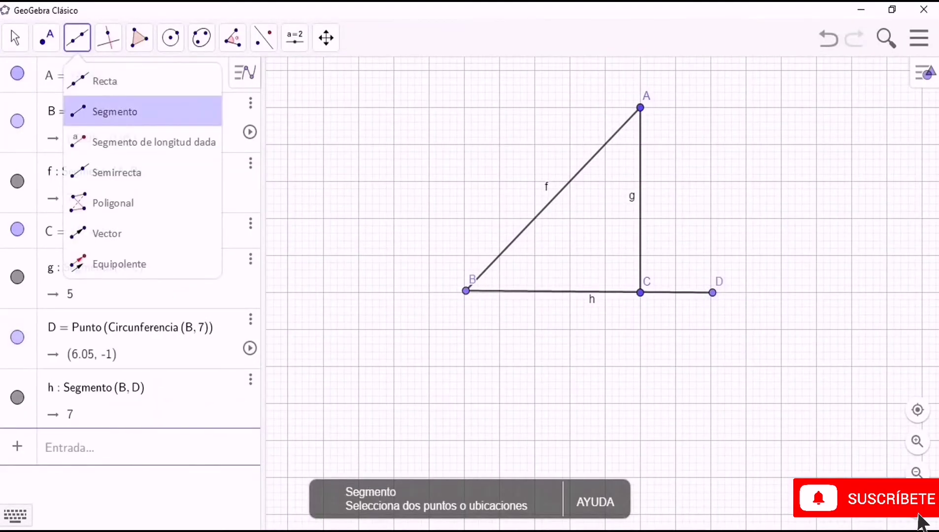
{"action": "left_click", "coordinate": [115, 112]}
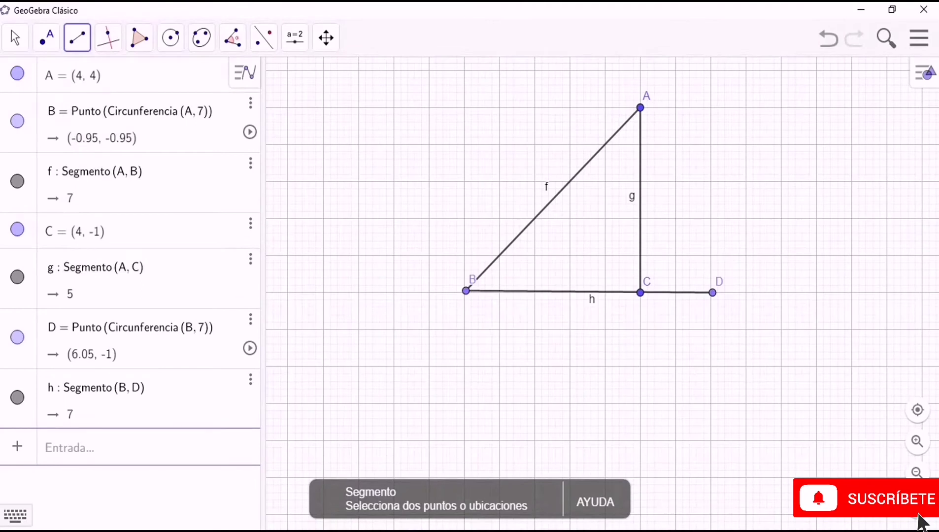
{"action": "left_click", "coordinate": [712, 292]}
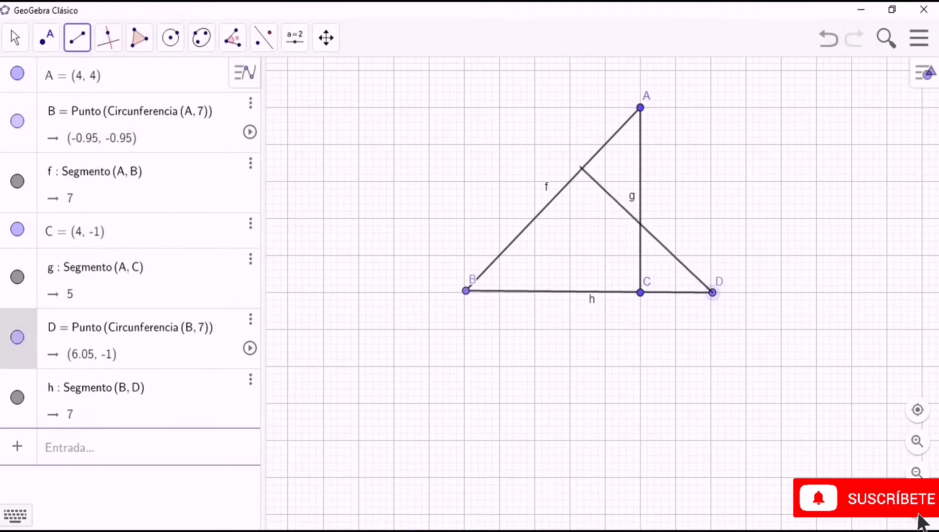
{"action": "left_click", "coordinate": [581, 170]}
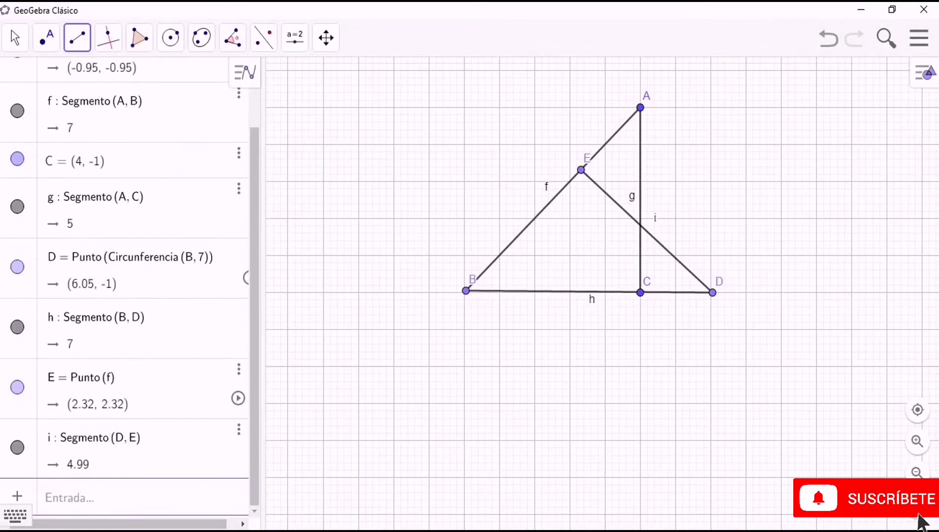
Step: In the settings of segment i (D–E), enable "Permitir intersección en prolongaciones"
{"action": "right_click", "coordinate": [611, 198]}
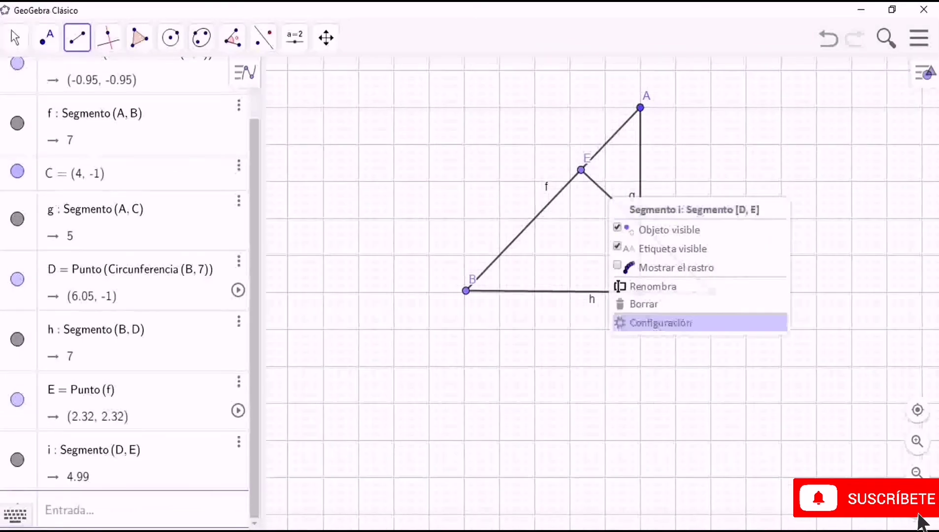
{"action": "left_click", "coordinate": [660, 322]}
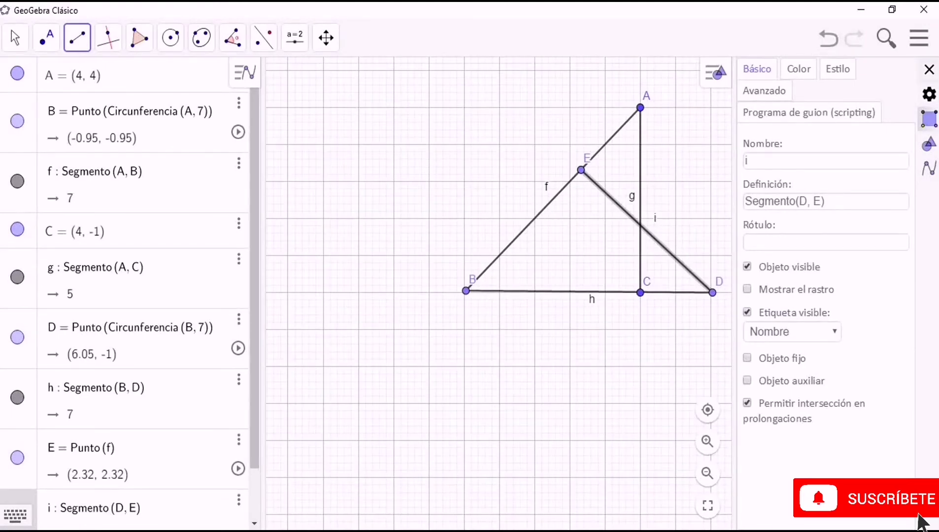
{"action": "key", "text": "Escape"}
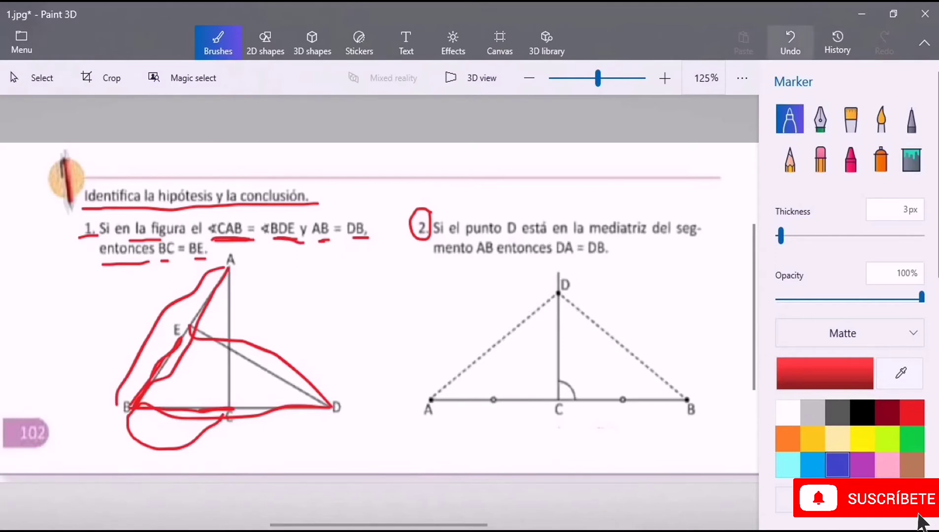
Step: Switch back from Paint 3D to GeoGebra and mark the angle at A with the Ángulo tool, picking points C, A, B in that order
{"action": "left_click", "coordinate": [861, 14]}
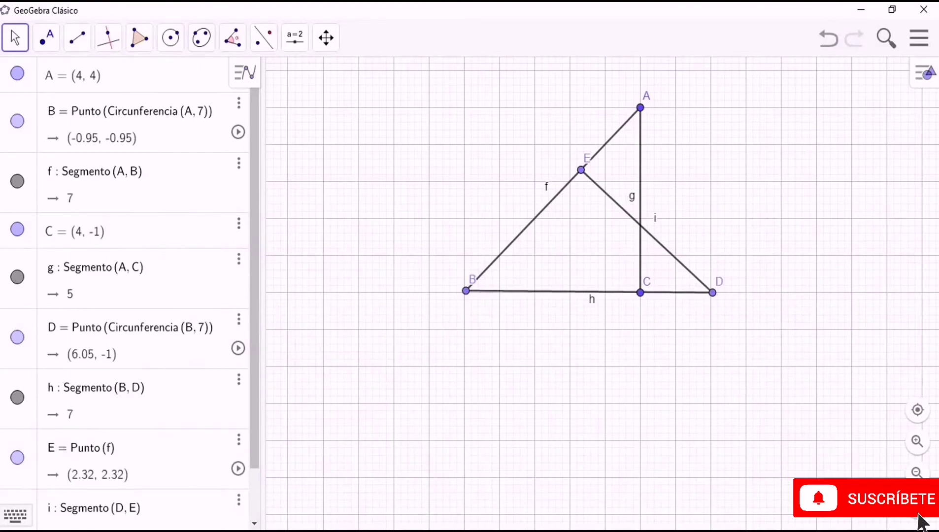
{"action": "left_click", "coordinate": [232, 38]}
{"action": "mouse_move", "coordinate": [264, 38]}
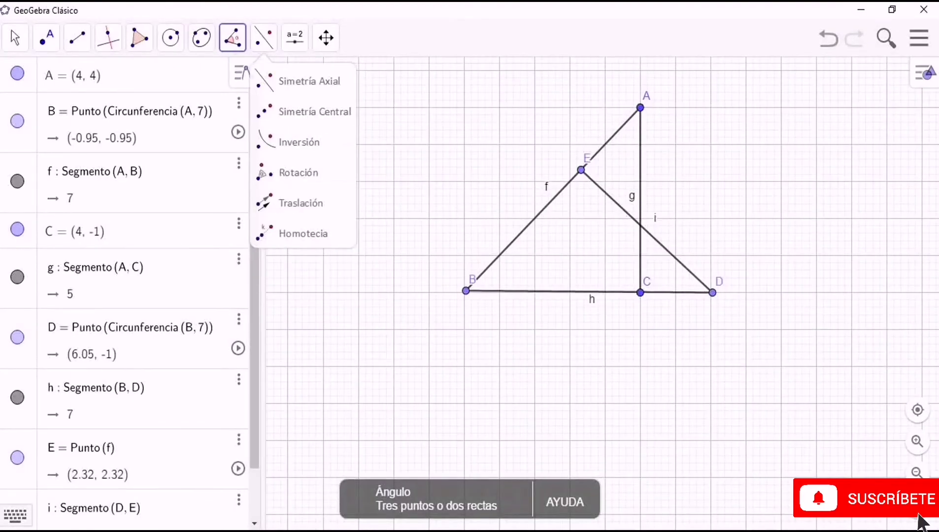
{"action": "mouse_move", "coordinate": [233, 38]}
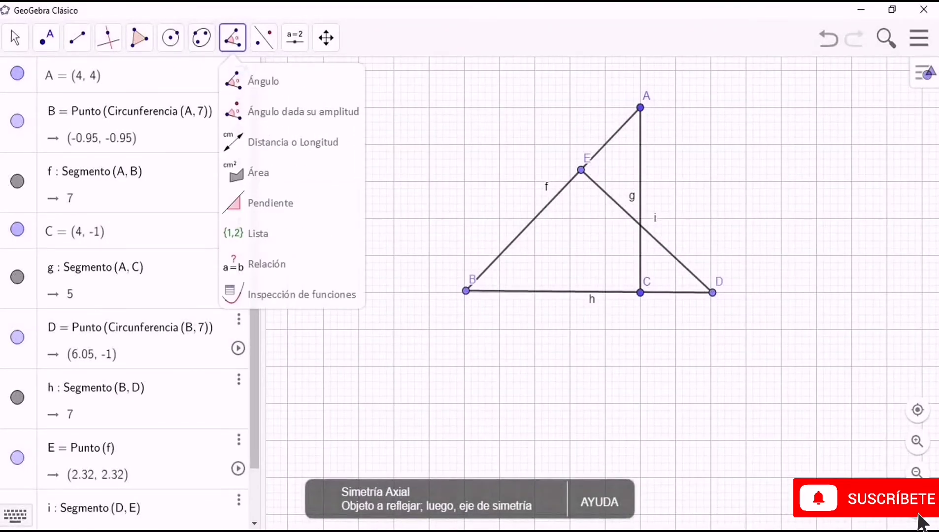
{"action": "left_click", "coordinate": [263, 82]}
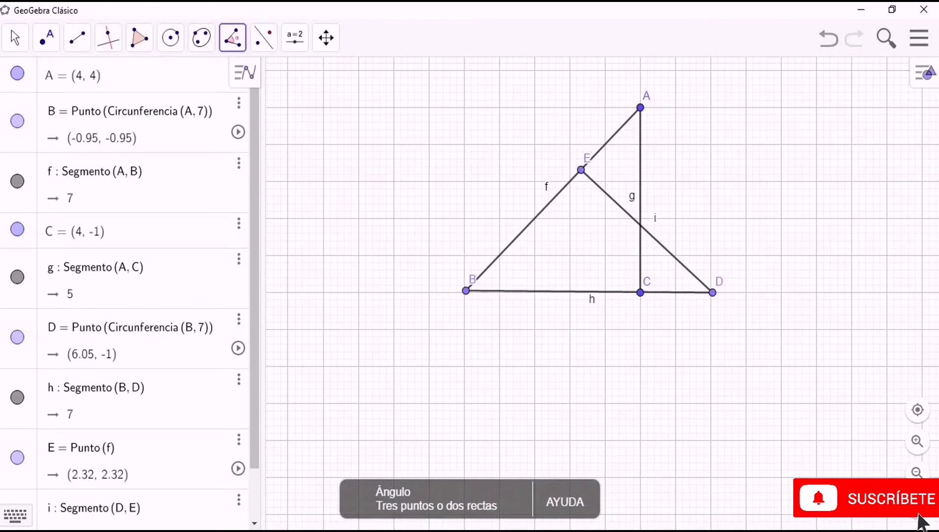
{"action": "left_click", "coordinate": [640, 293]}
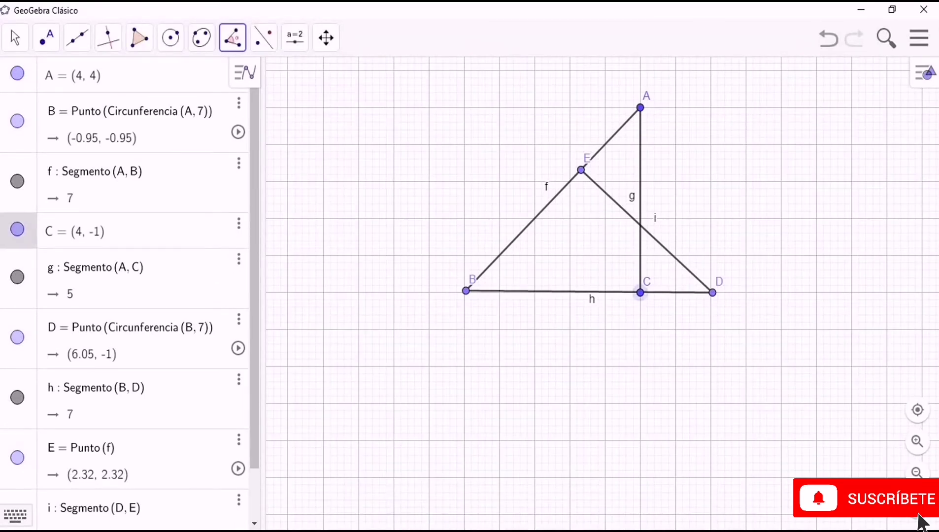
{"action": "left_click", "coordinate": [640, 108]}
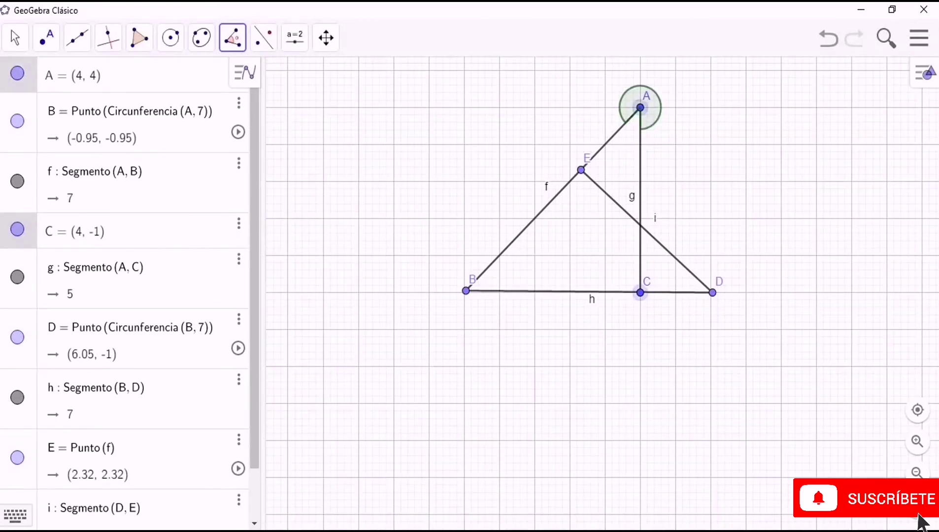
{"action": "left_click", "coordinate": [466, 290]}
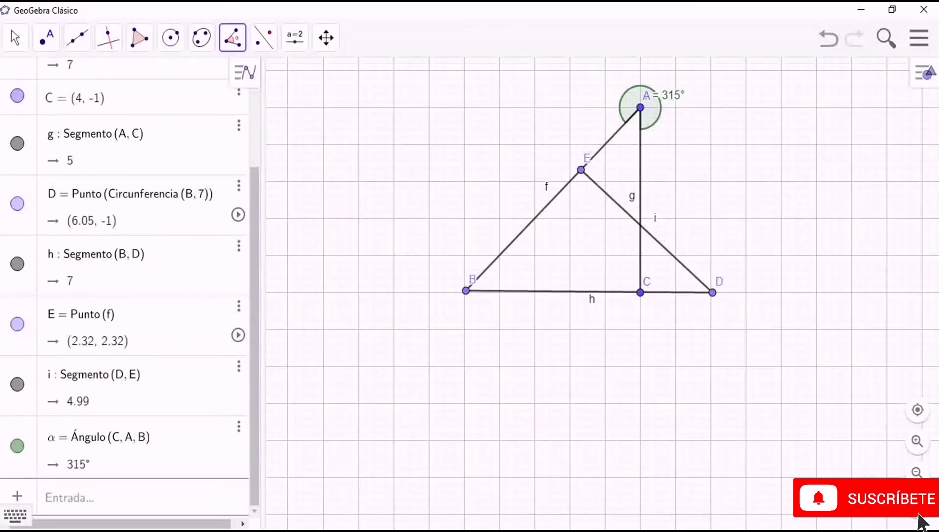
Step: Mark the inner angle at A through points B, A, C, and move its label inside the triangle below A
{"action": "left_click", "coordinate": [233, 37]}
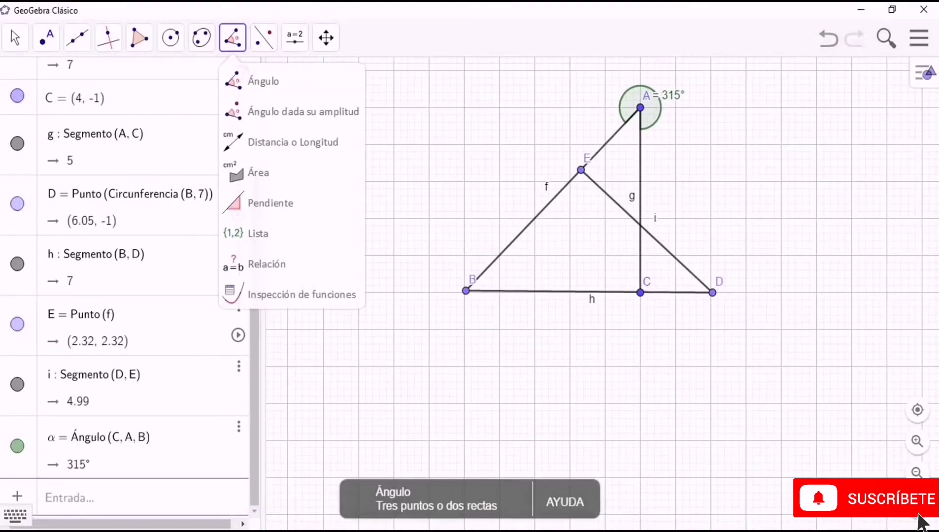
{"action": "left_click", "coordinate": [465, 290]}
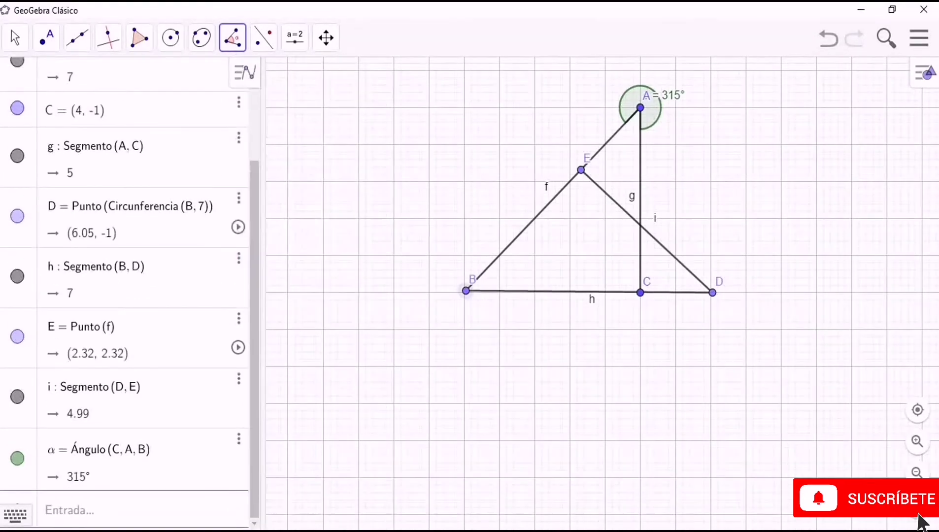
{"action": "left_click", "coordinate": [640, 107]}
{"action": "left_click", "coordinate": [640, 293]}
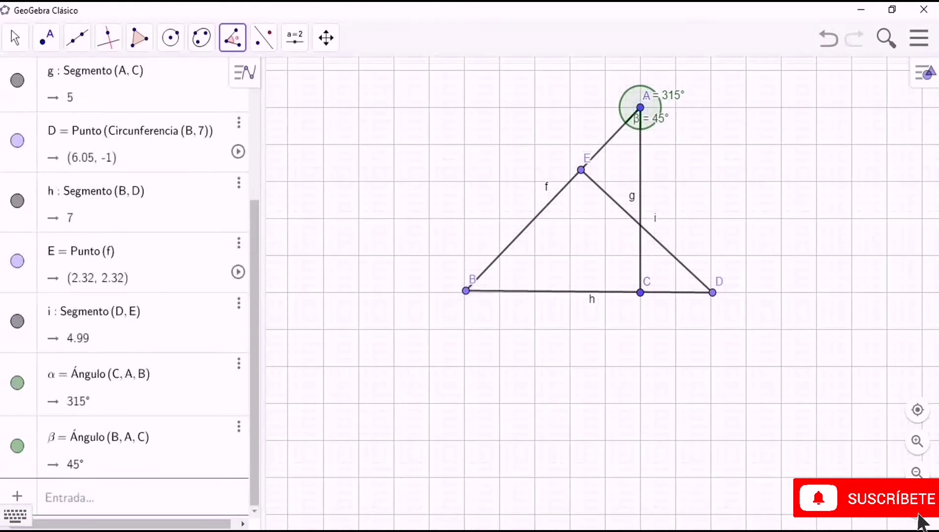
{"action": "left_click", "coordinate": [15, 37]}
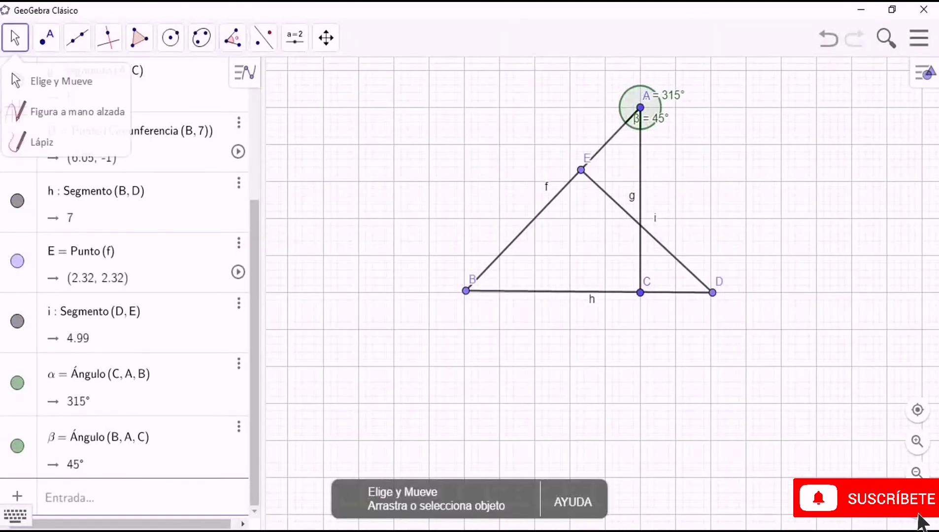
{"action": "left_click_drag", "start_coordinate": [651, 118], "coordinate": [623, 153]}
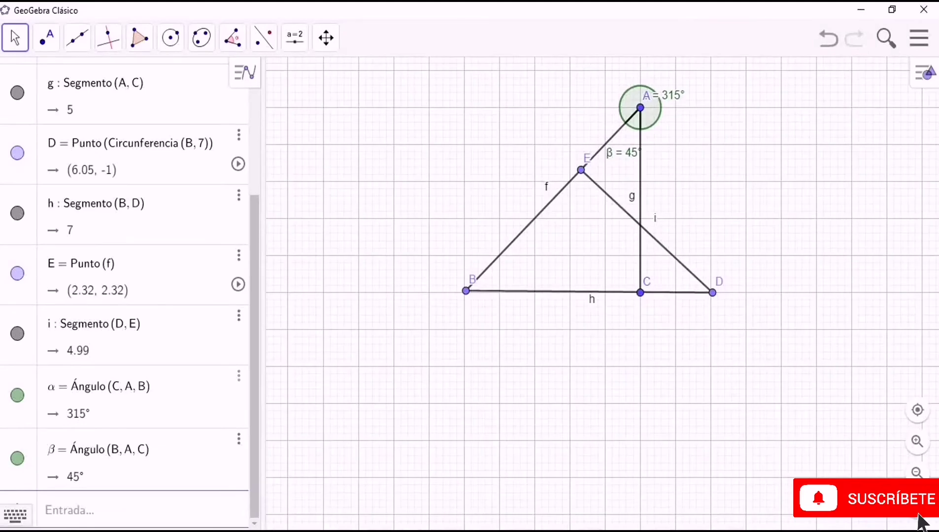
Step: Mark the angle at D through points B, D, E, and move its label outside the triangle beside D
{"action": "left_click", "coordinate": [232, 37]}
{"action": "mouse_move", "coordinate": [294, 37]}
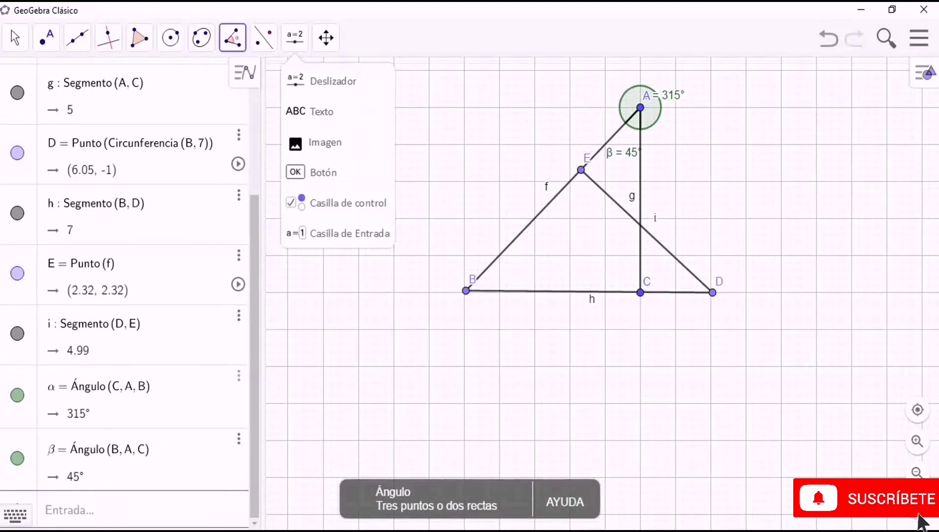
{"action": "left_click", "coordinate": [712, 292]}
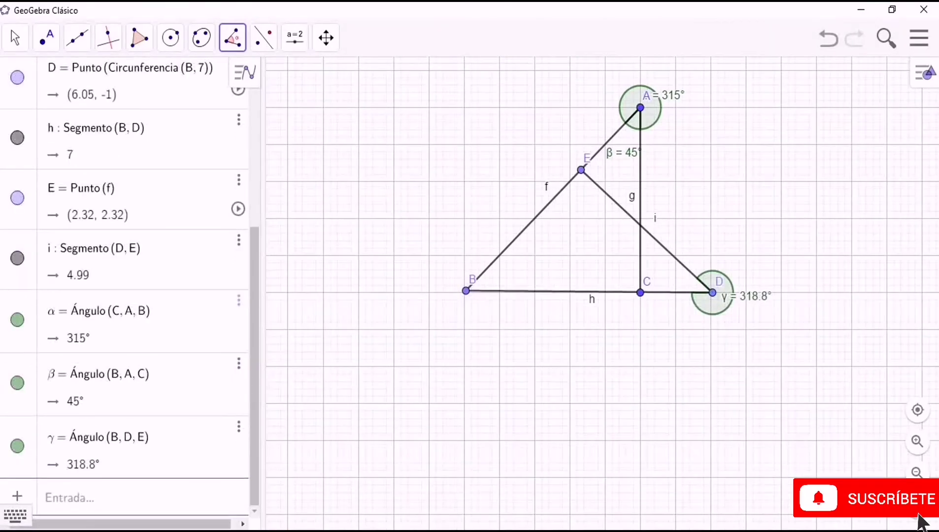
{"action": "left_click", "coordinate": [15, 38]}
{"action": "mouse_move", "coordinate": [46, 38]}
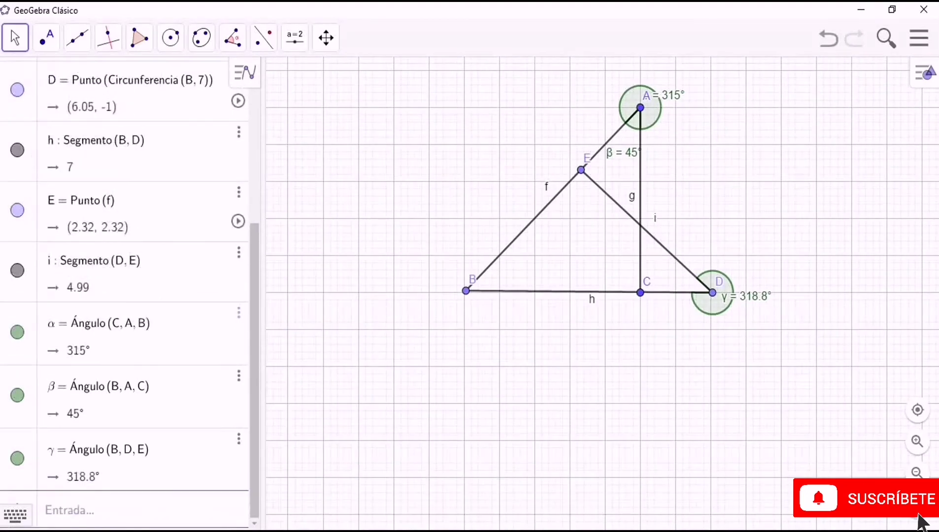
{"action": "left_click_drag", "start_coordinate": [744, 297], "coordinate": [764, 307]}
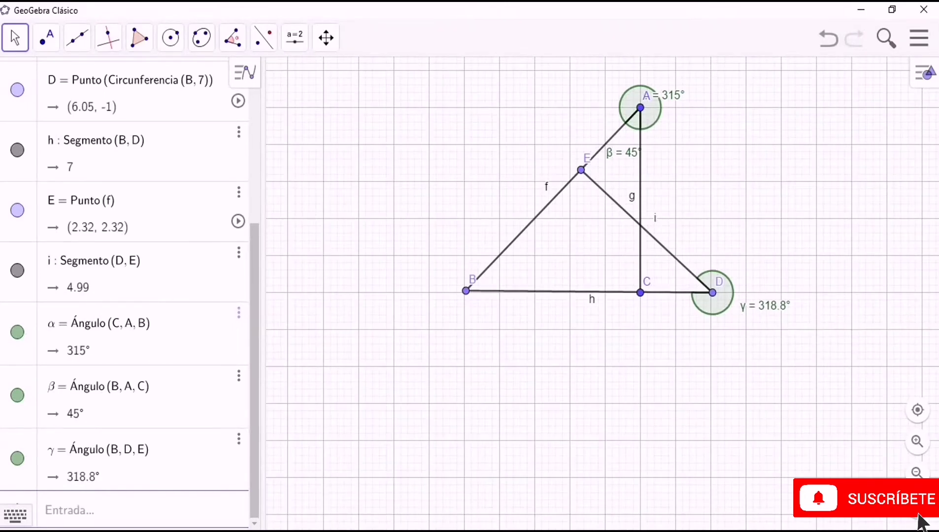
Step: Mark the inner angle at D through points E, D, B, and move its label between C and D
{"action": "left_click", "coordinate": [233, 38]}
{"action": "left_click", "coordinate": [264, 38]}
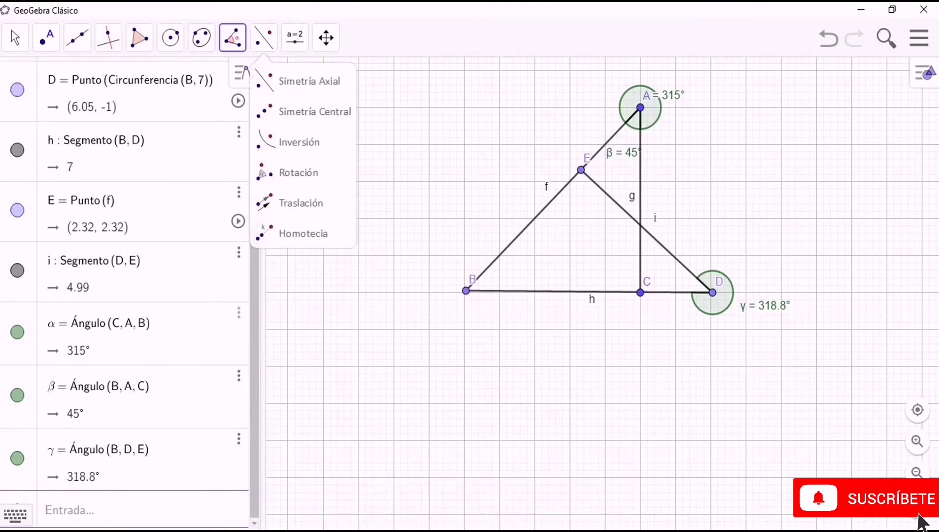
{"action": "left_click", "coordinate": [581, 170]}
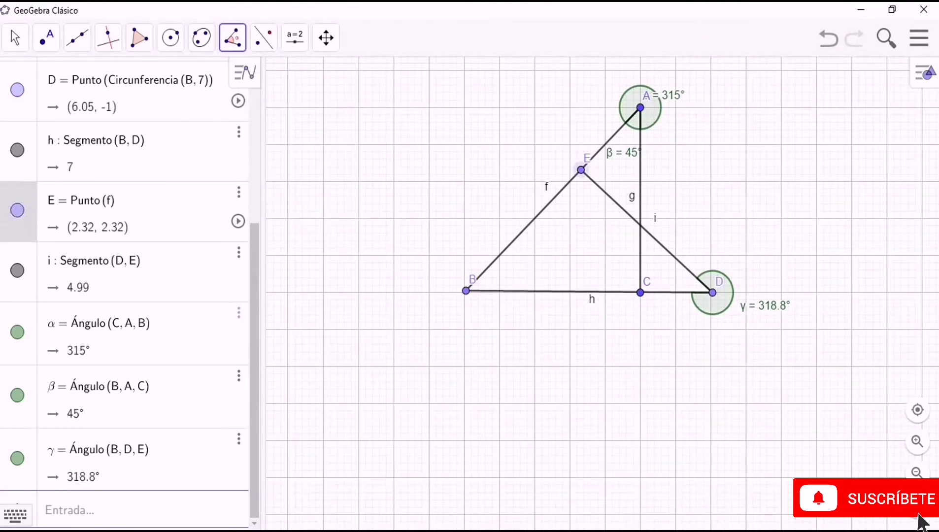
{"action": "left_click", "coordinate": [712, 292]}
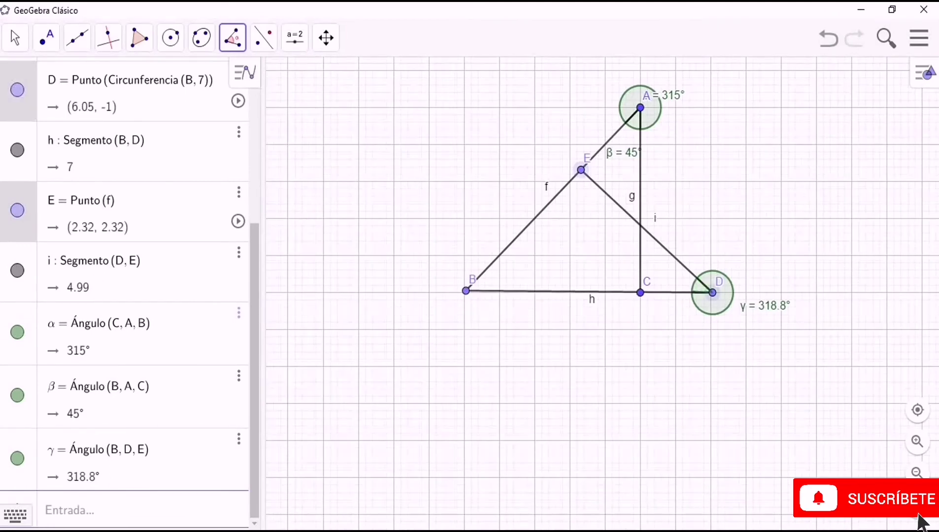
{"action": "left_click", "coordinate": [466, 291]}
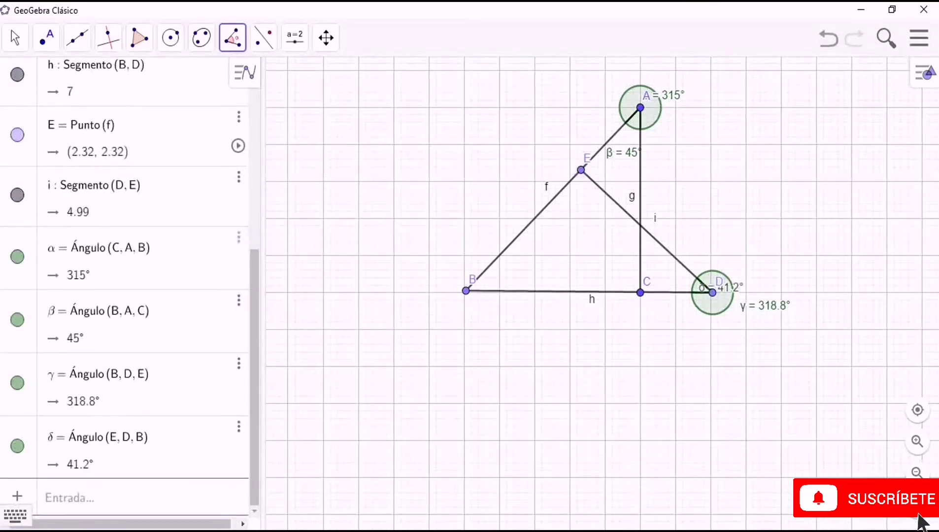
{"action": "left_click", "coordinate": [15, 38]}
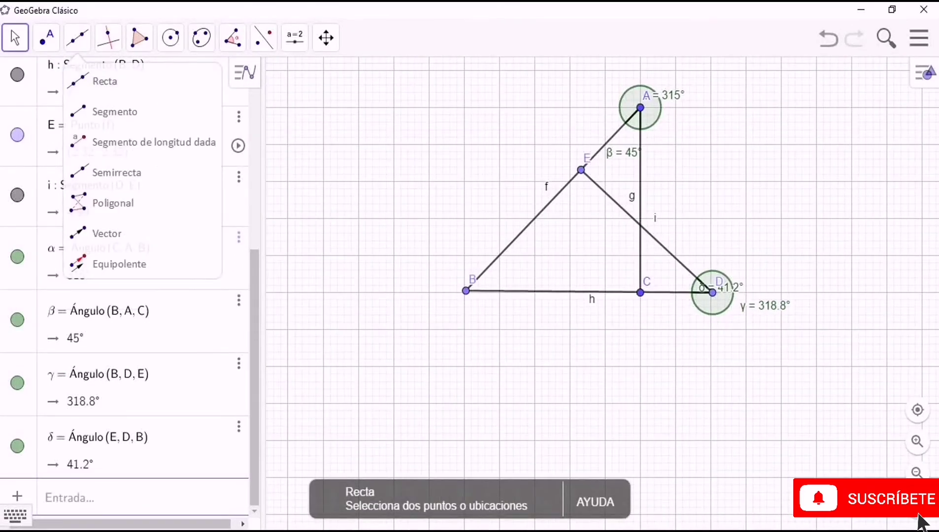
{"action": "left_click_drag", "start_coordinate": [721, 287], "coordinate": [675, 280]}
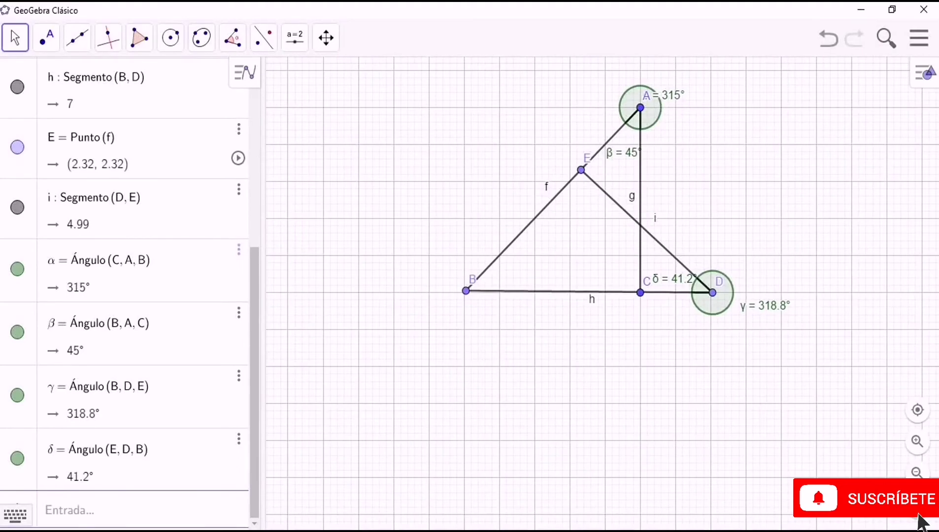
Step: Shift point E along AB to (2.55, 2.55), and underline BC = BE in exercise 1 in Paint 3D
{"action": "left_click", "coordinate": [917, 441]}
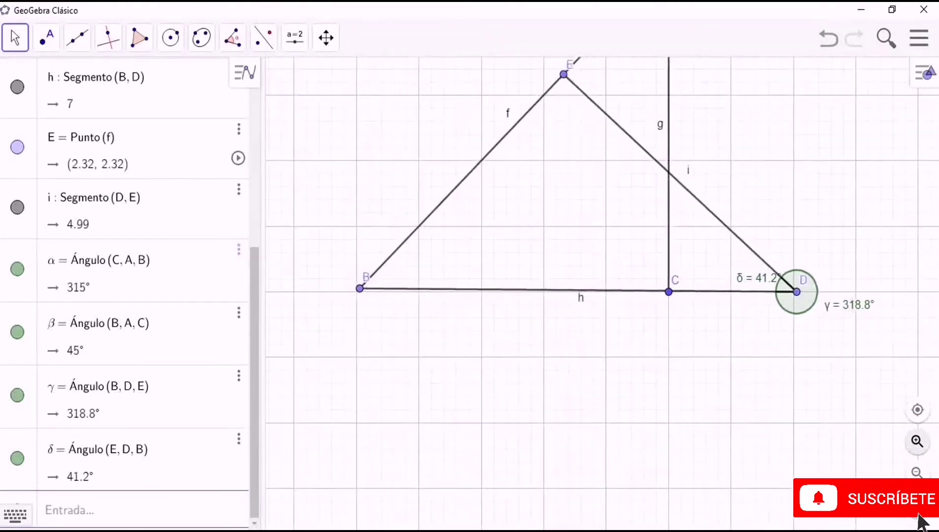
{"action": "left_click_drag", "start_coordinate": [606, 207], "coordinate": [582, 353]}
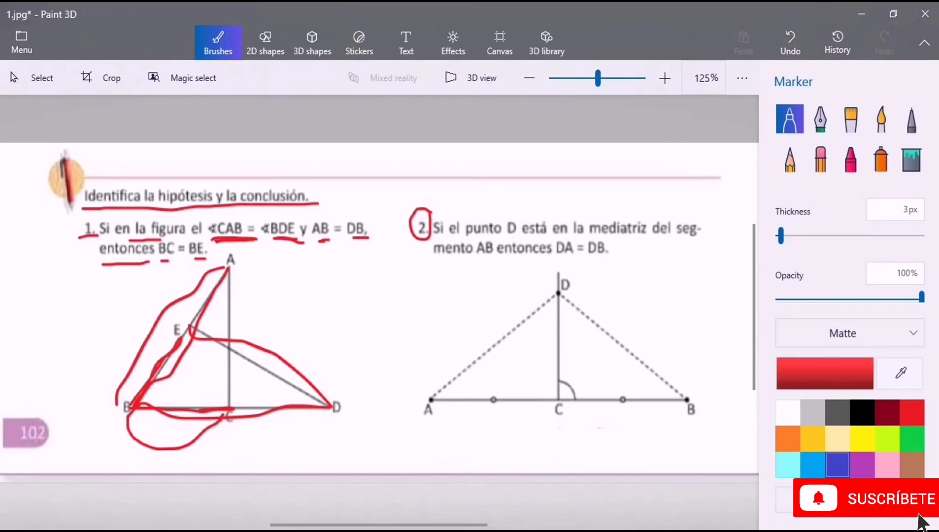
{"action": "mouse_move", "coordinate": [153, 260]}
{"action": "left_mouse_down"}
{"action": "mouse_move", "coordinate": [202, 259]}
{"action": "mouse_move", "coordinate": [194, 259]}
{"action": "left_mouse_up"}
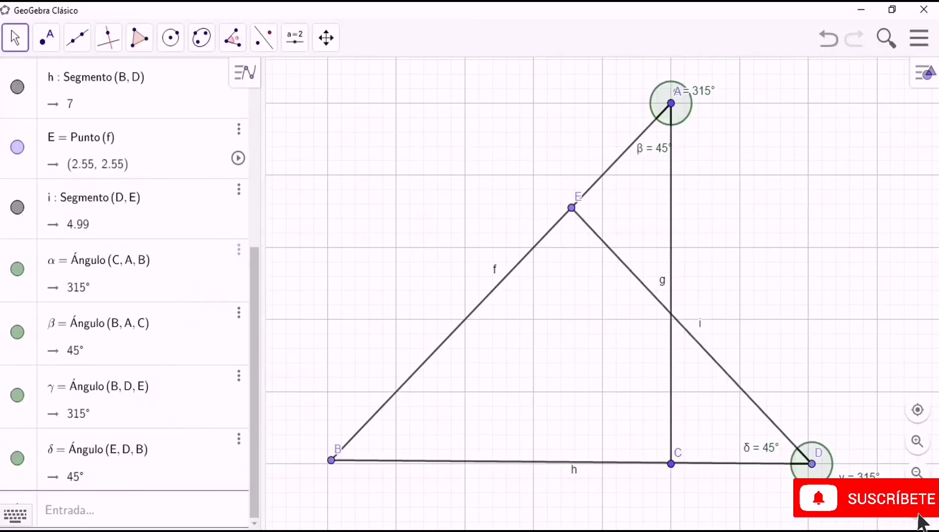
Step: Draw one segment from B to C and another from B to E over the existing sides
{"action": "left_click", "coordinate": [78, 38]}
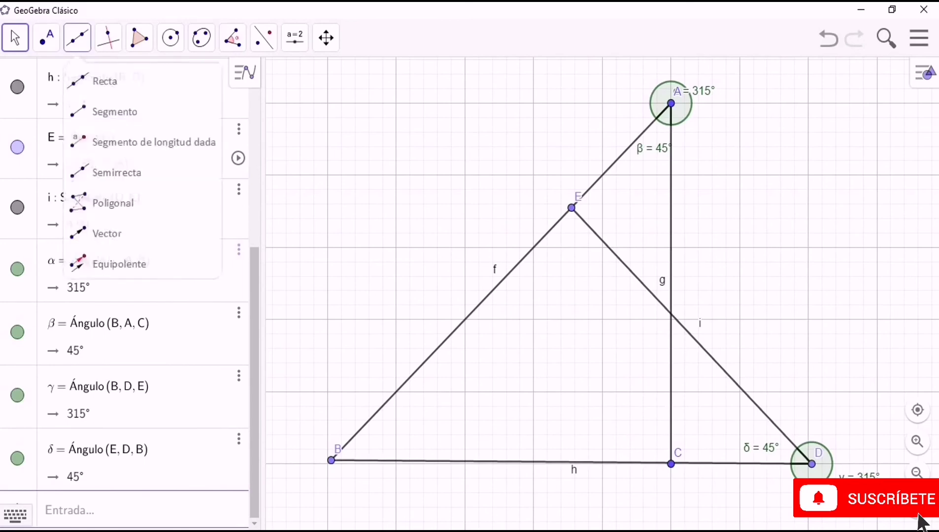
{"action": "left_click", "coordinate": [115, 112]}
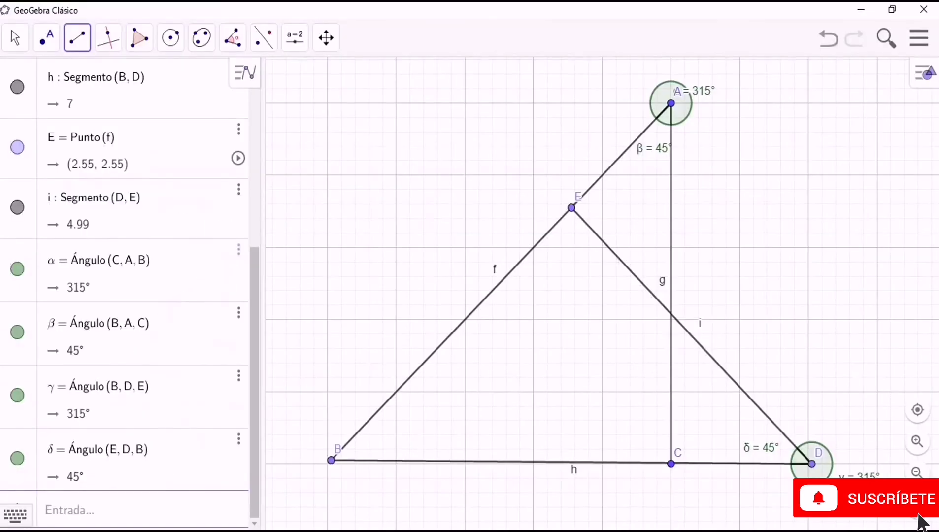
{"action": "left_click", "coordinate": [331, 460]}
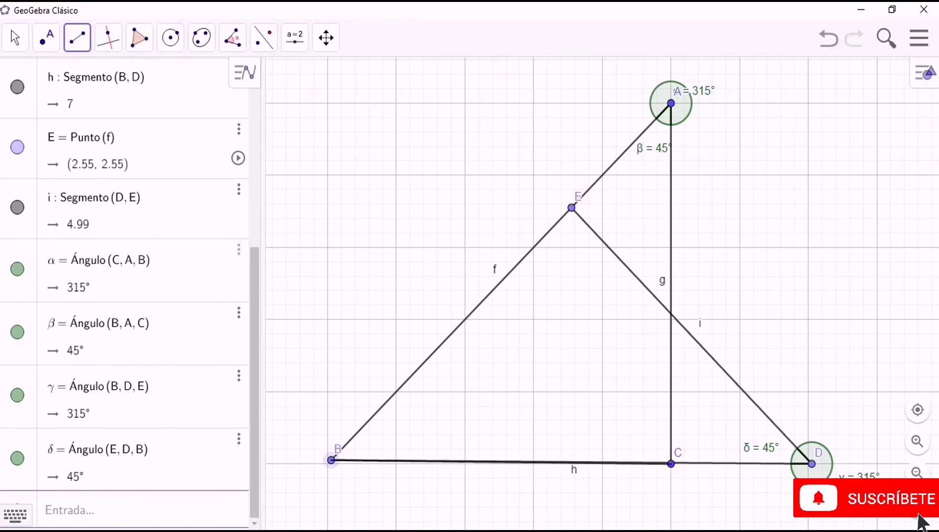
{"action": "left_click", "coordinate": [671, 463]}
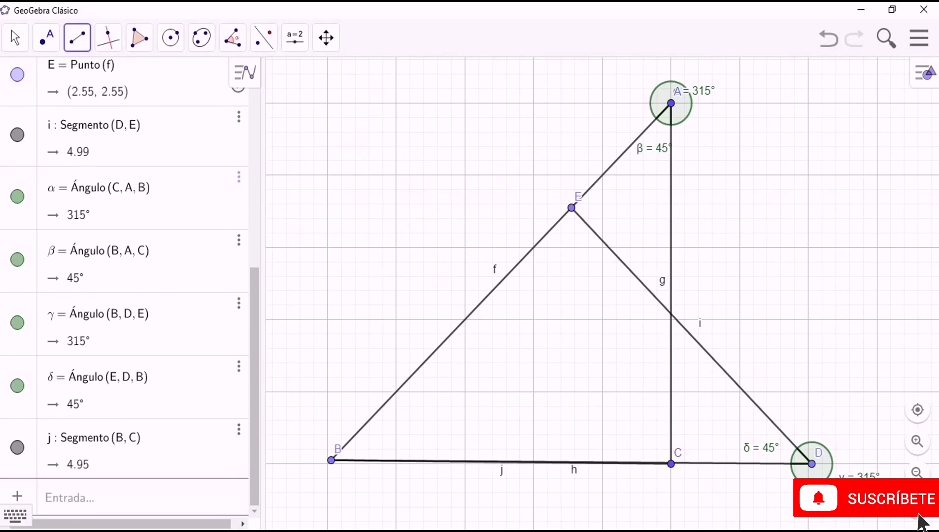
{"action": "left_click", "coordinate": [331, 460]}
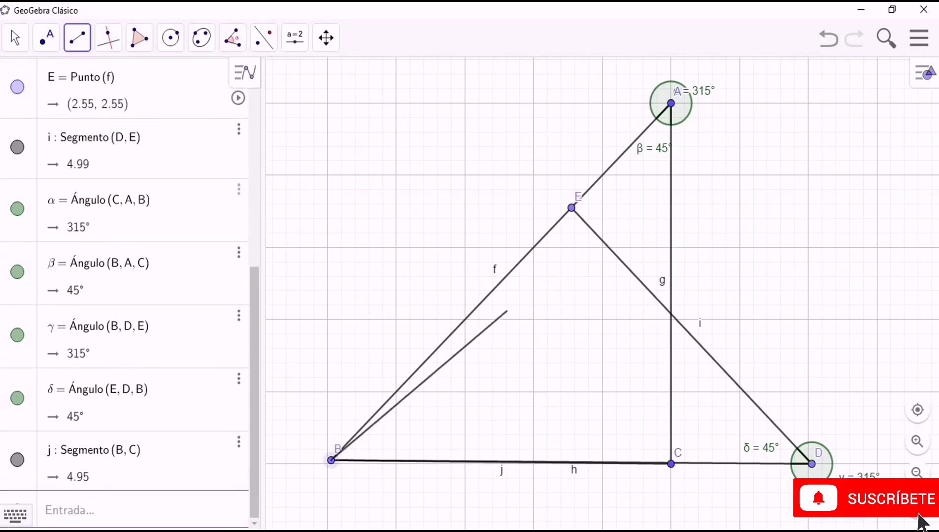
{"action": "left_click", "coordinate": [571, 208]}
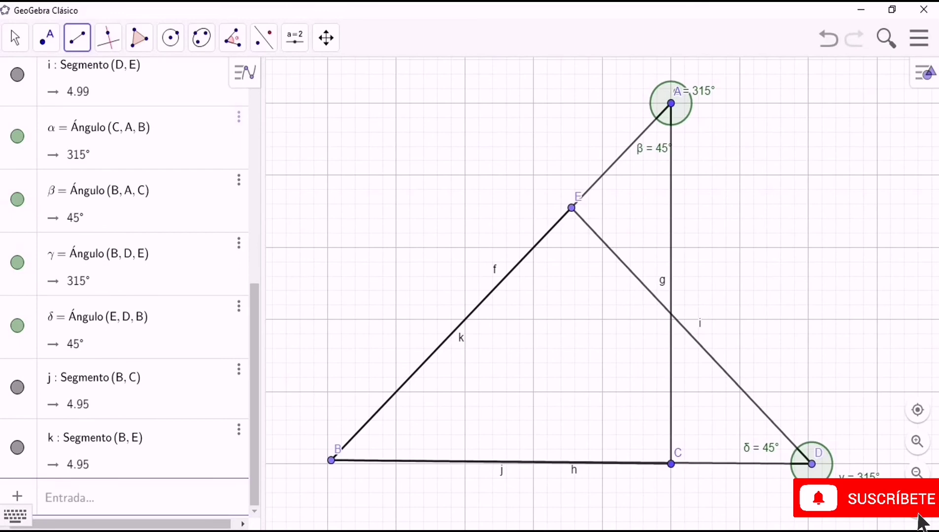
{"action": "left_click", "coordinate": [13, 37]}
{"action": "mouse_move", "coordinate": [140, 38]}
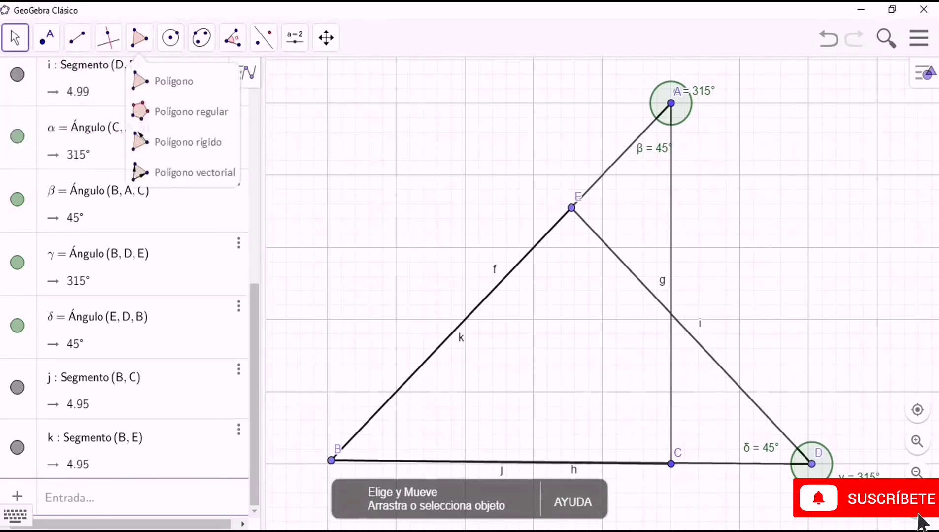
{"action": "left_click_drag", "start_coordinate": [418, 173], "coordinate": [439, 184]}
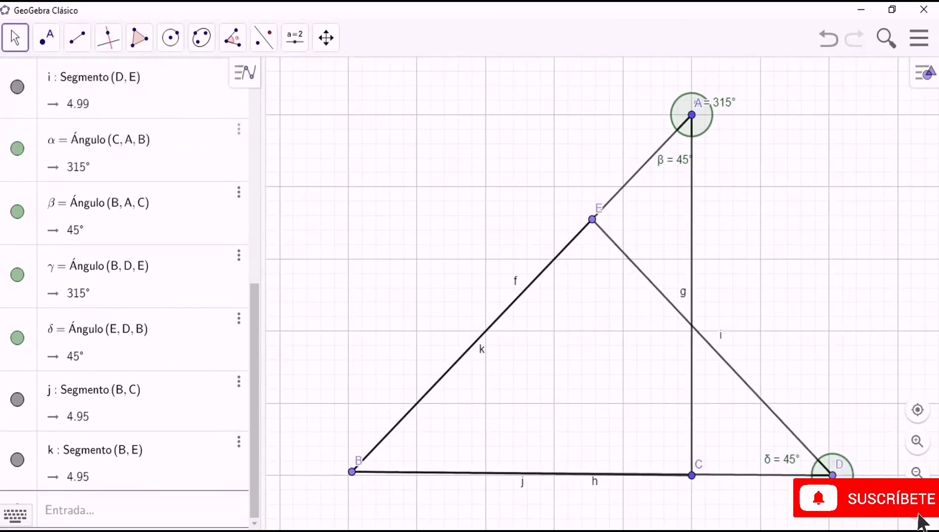